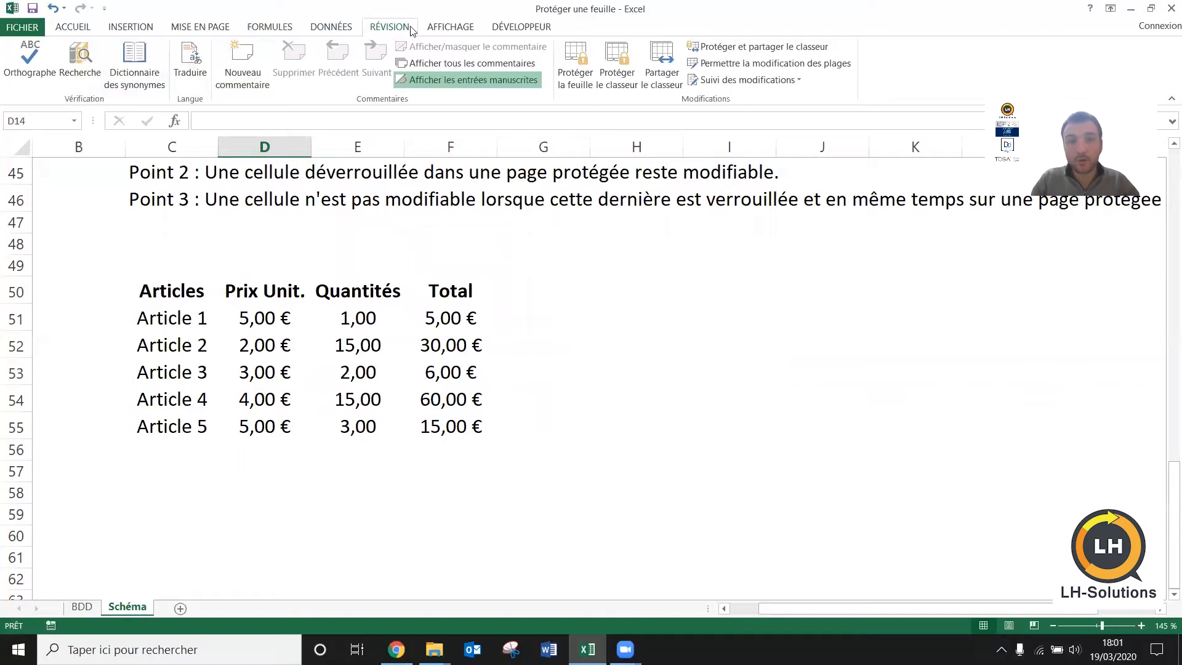
# Protect the Schéma sheet with the default permissions and no password
pyautogui.click(575, 62)
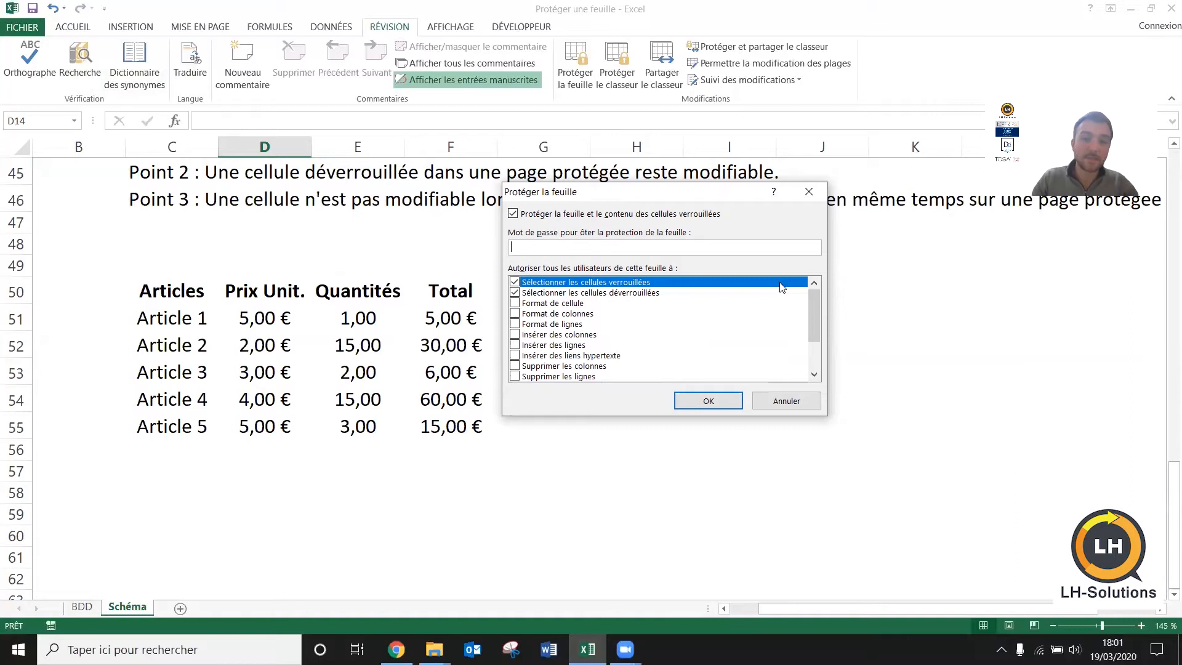
pyautogui.moveTo(812, 305)
pyautogui.mouseDown()
pyautogui.moveTo(809, 352)
pyautogui.moveTo(818, 296)
pyautogui.mouseUp()
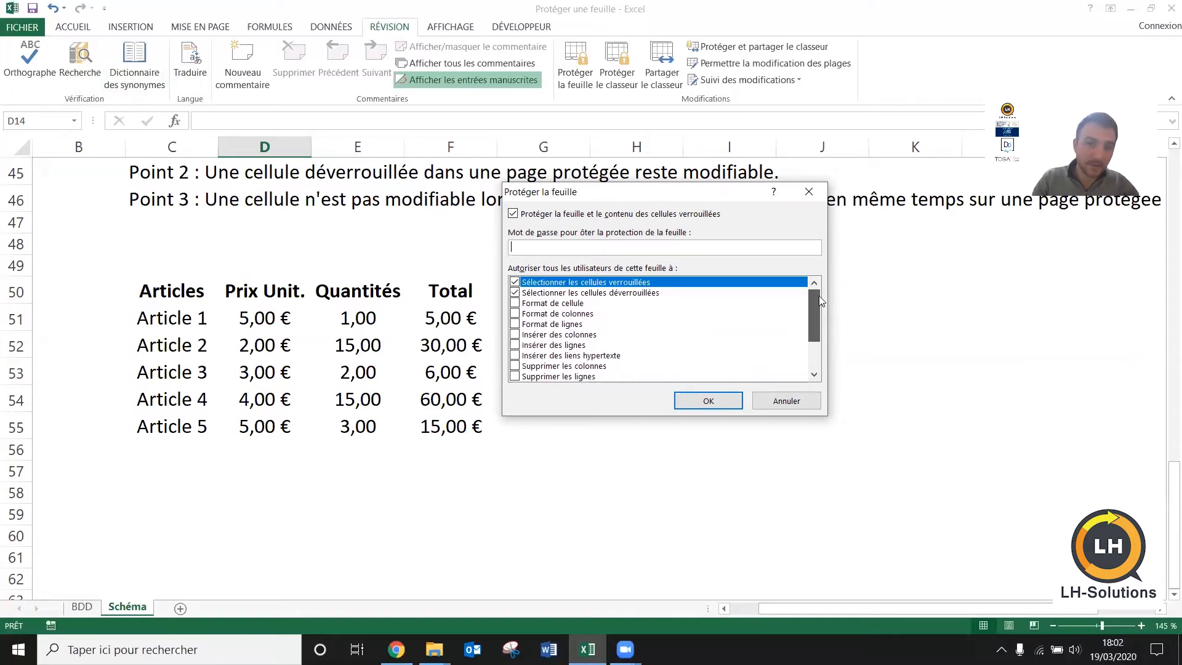
pyautogui.click(696, 403)
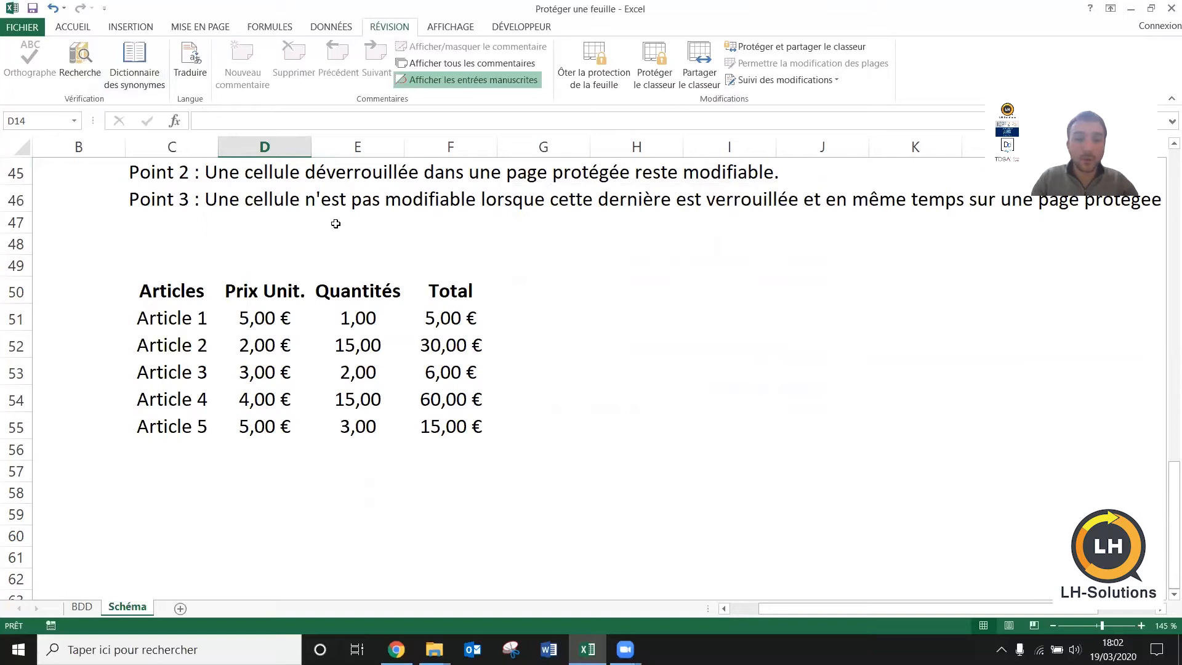
# Try to edit the Article 2 row cells on the protected sheet, and remove the sheet protection
pyautogui.doubleClick(445, 344)
pyautogui.press('Return')
pyautogui.click(399, 356)
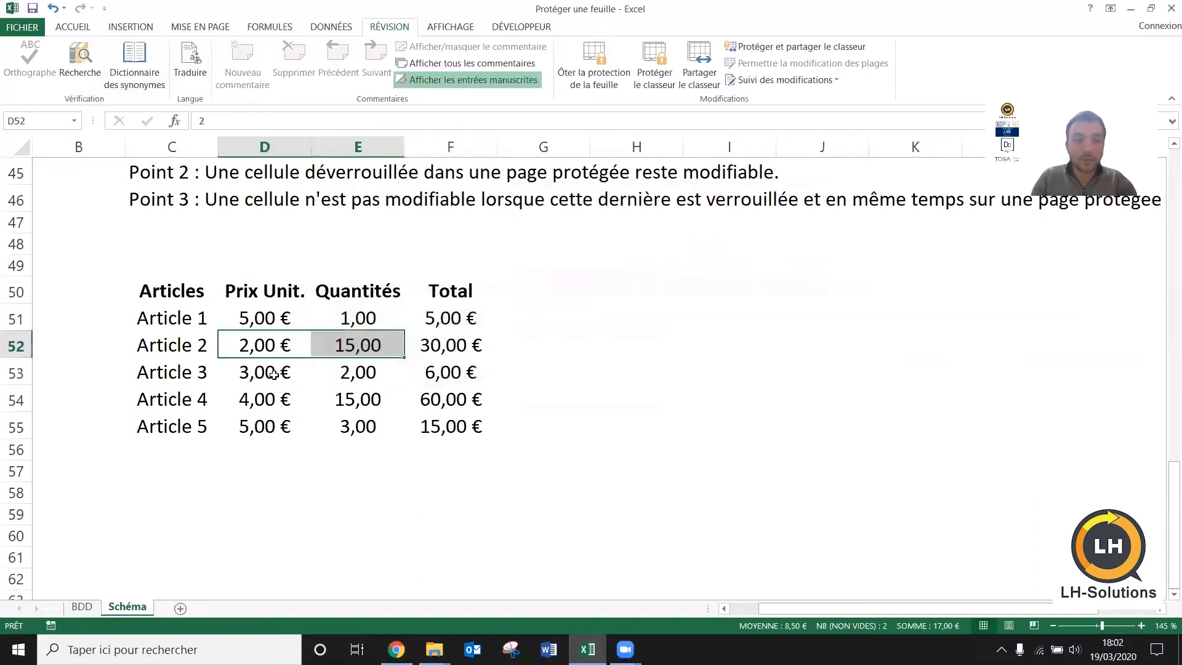
pyautogui.doubleClick(332, 356)
pyautogui.press('Return')
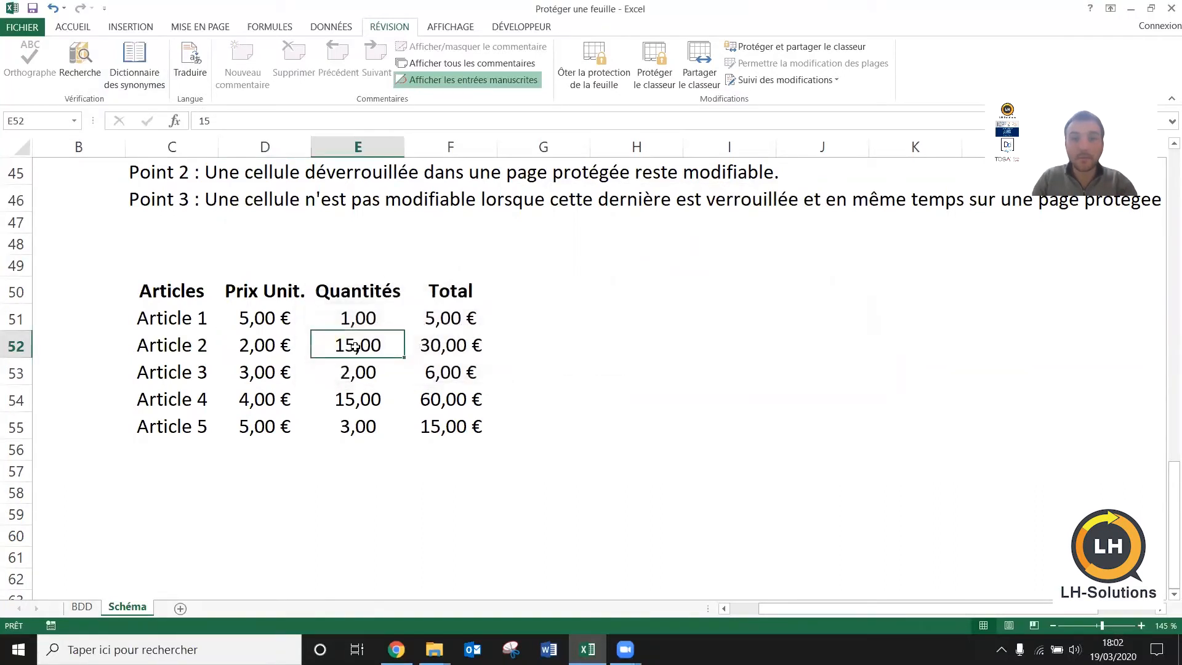
pyautogui.click(587, 82)
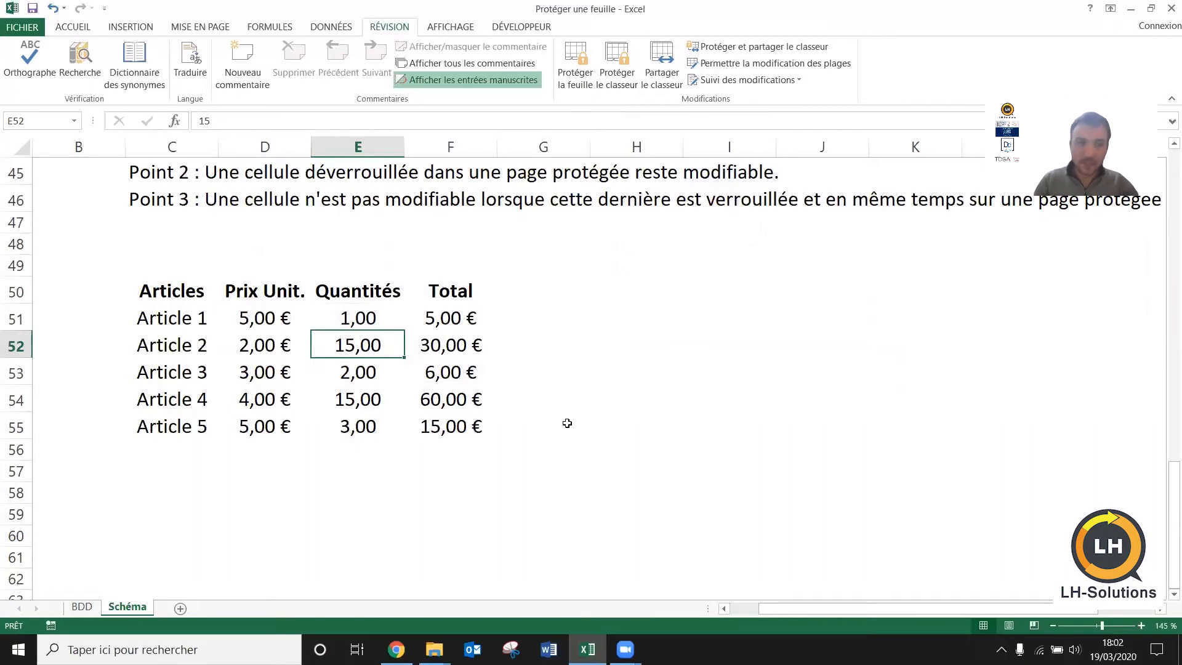
# Examine the total formula in F51 and the unit price and quantity cells of the articles table
pyautogui.click(358, 317)
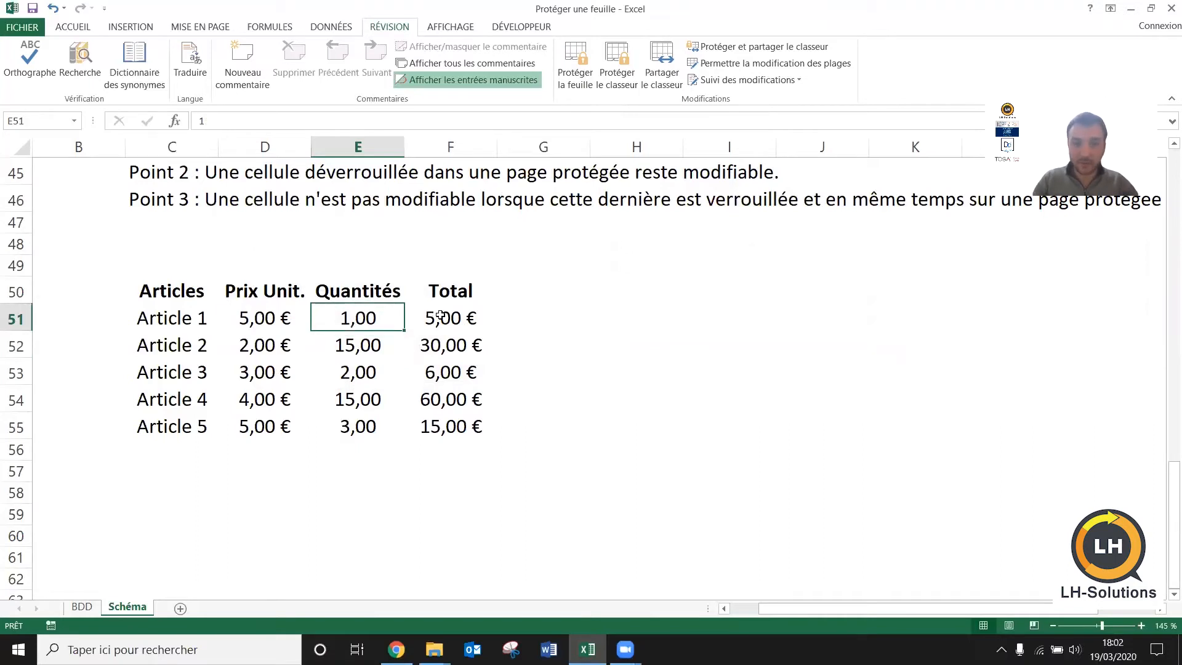
pyautogui.click(440, 315)
pyautogui.doubleClick(441, 316)
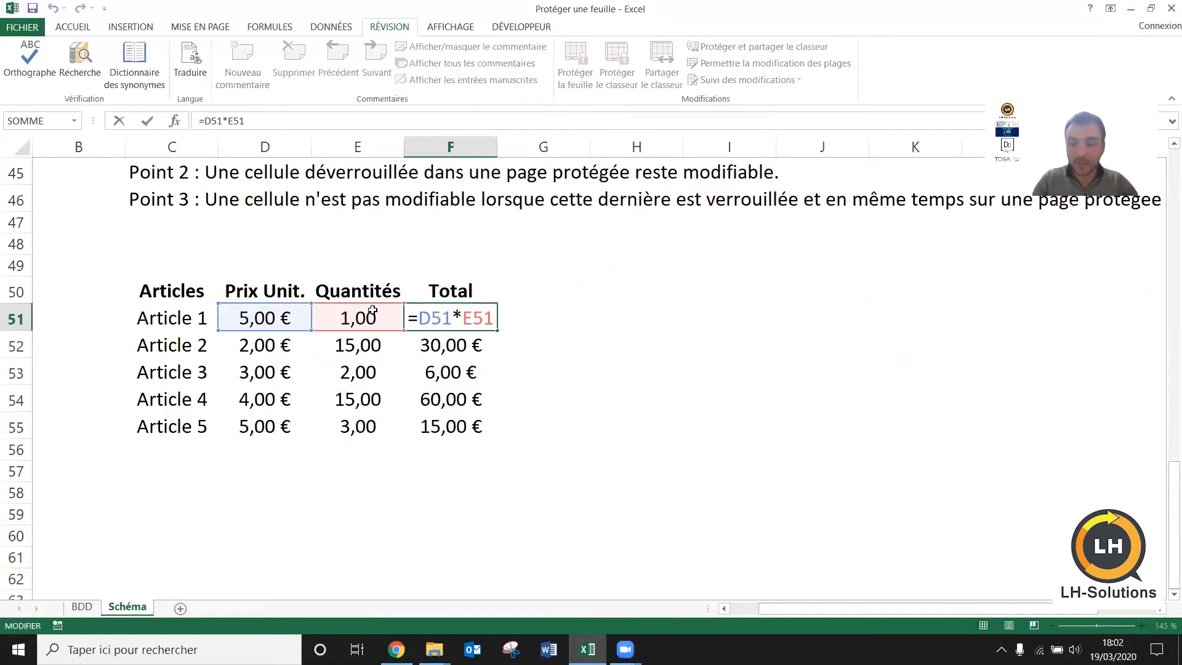
pyautogui.press('Return')
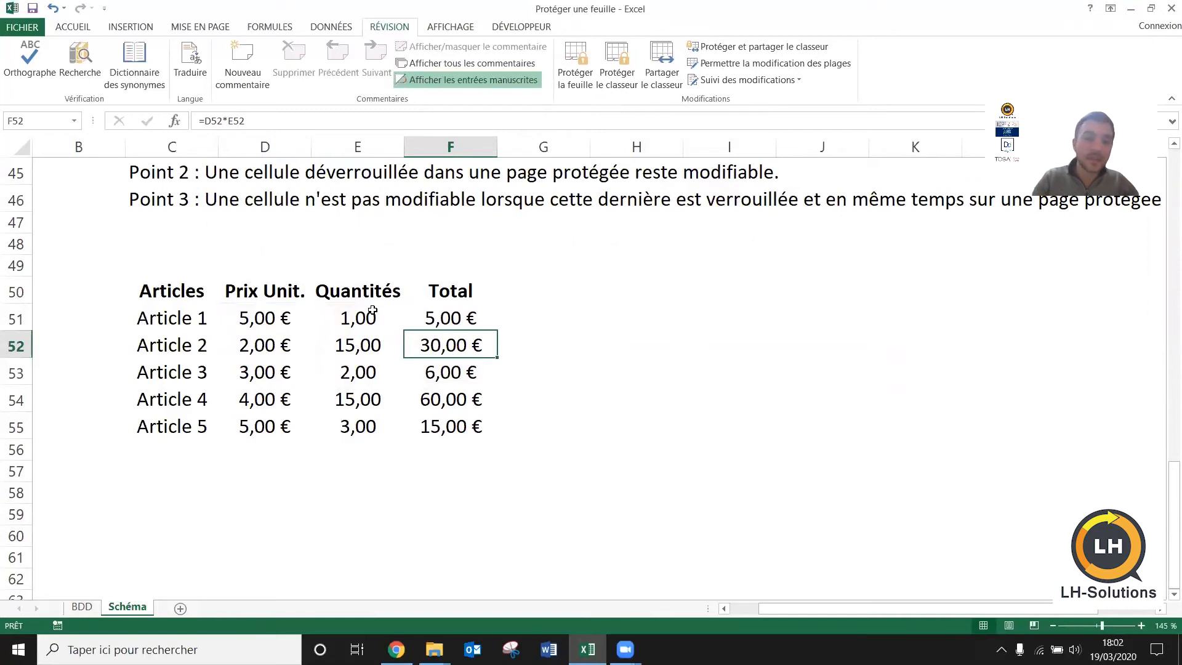
pyautogui.moveTo(372, 311); pyautogui.dragTo(360, 427)
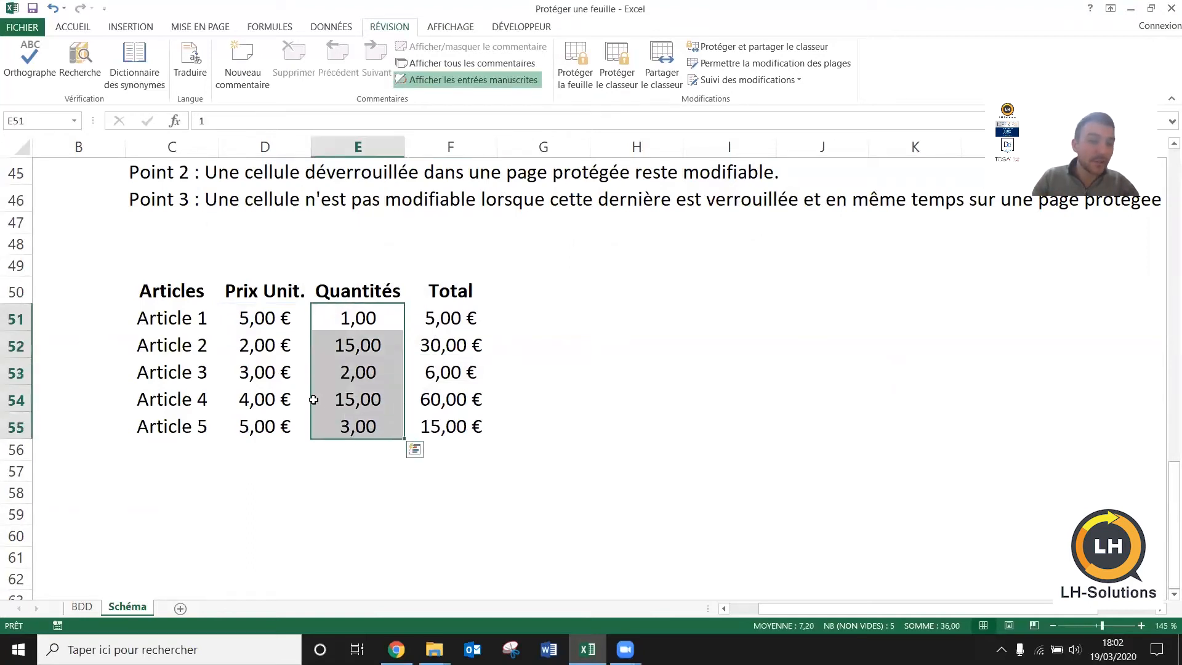
pyautogui.click(200, 327)
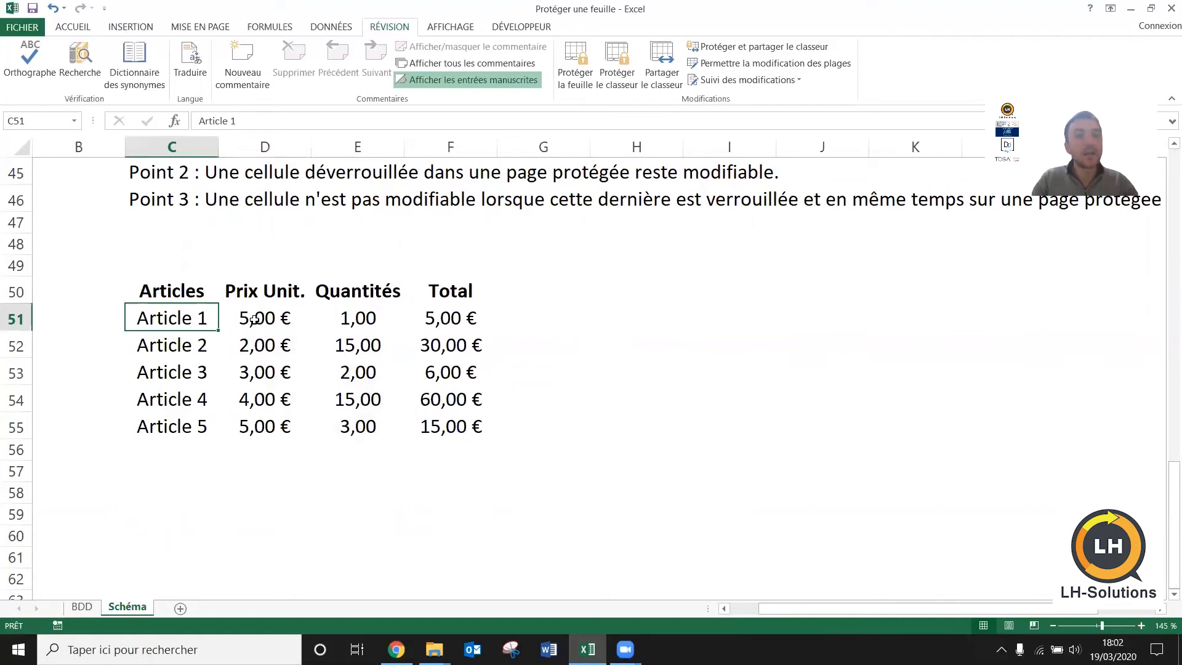
pyautogui.click(254, 319)
pyautogui.click(453, 323)
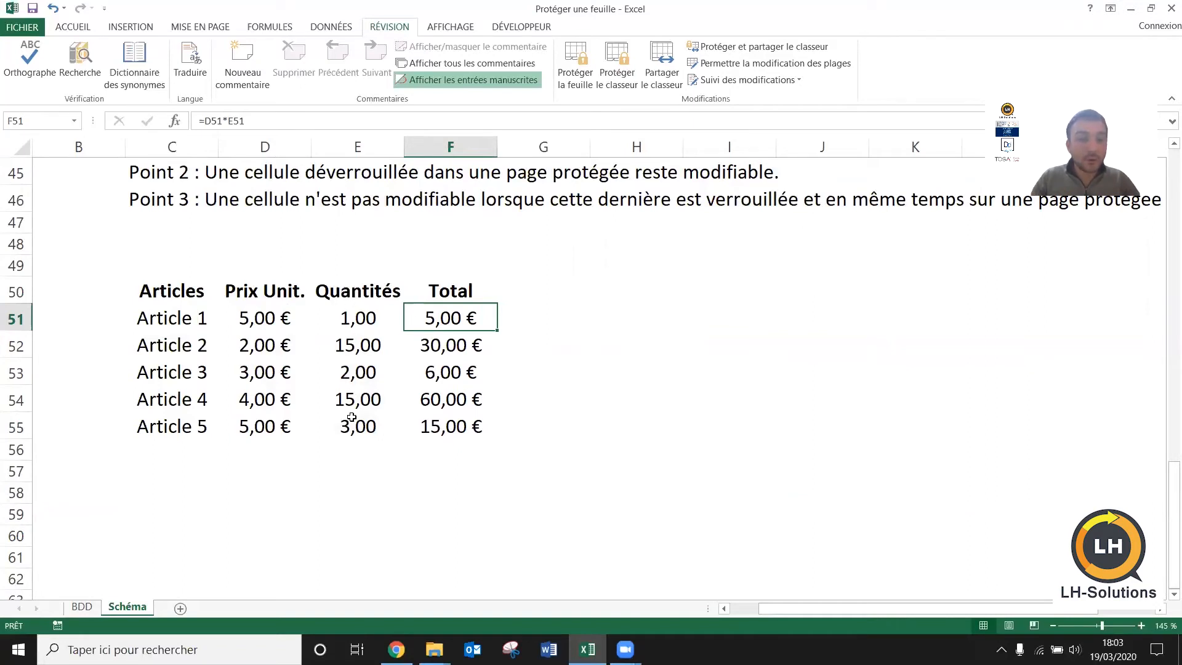
# Unlock the quantity cells E51:E55 by clearing their Verrouillée protection option
pyautogui.moveTo(361, 320); pyautogui.dragTo(355, 420)
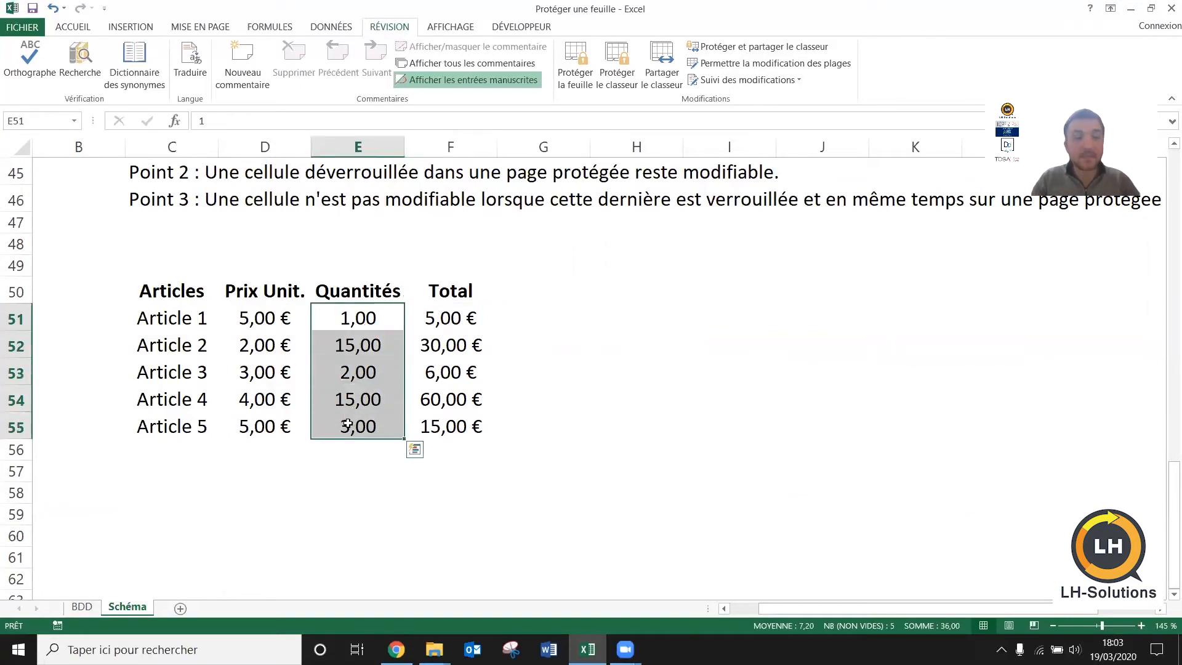
pyautogui.rightClick(389, 320)
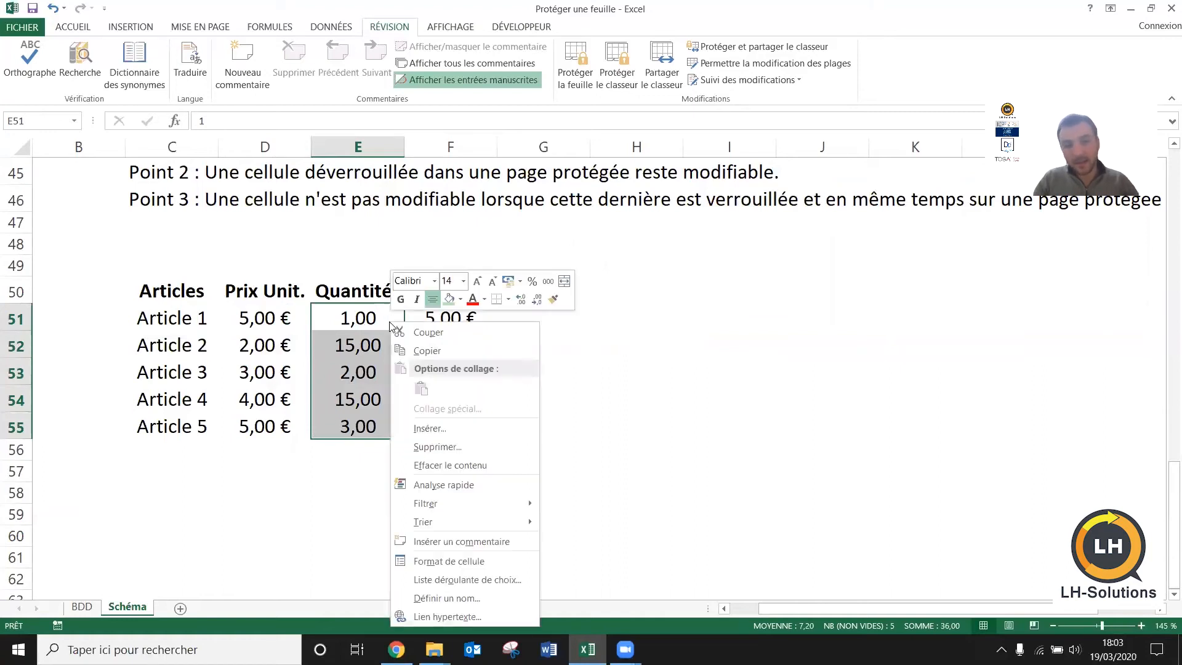
pyautogui.click(434, 561)
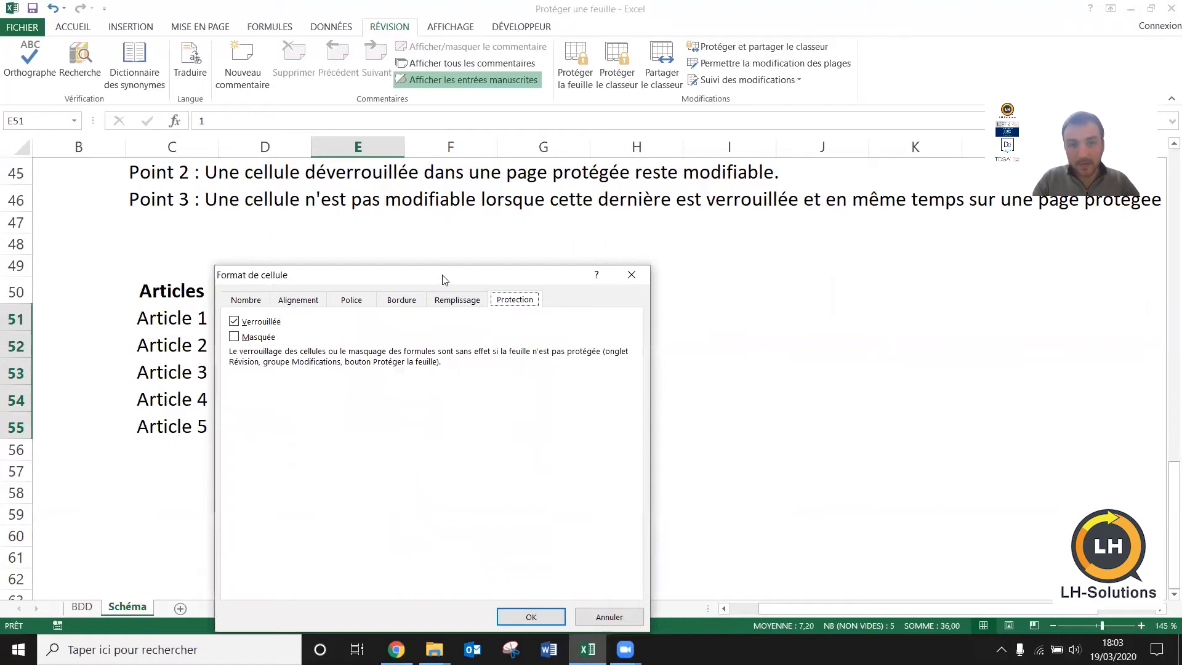
pyautogui.moveTo(444, 280); pyautogui.dragTo(663, 176)
pyautogui.click(463, 195)
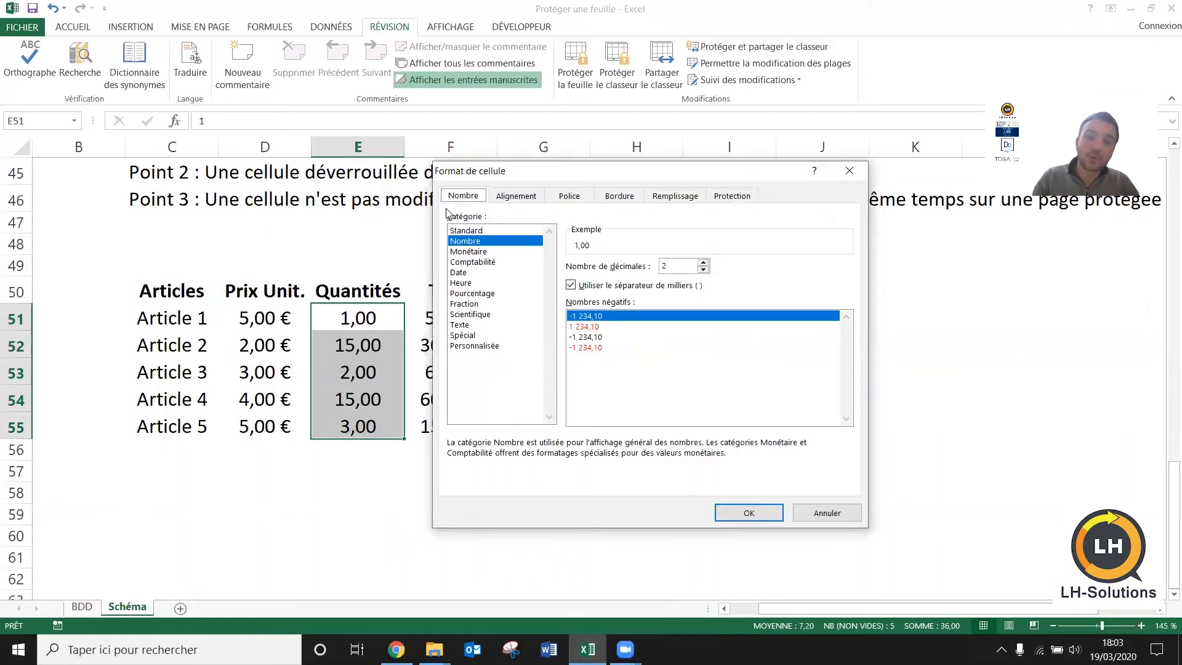
pyautogui.click(726, 200)
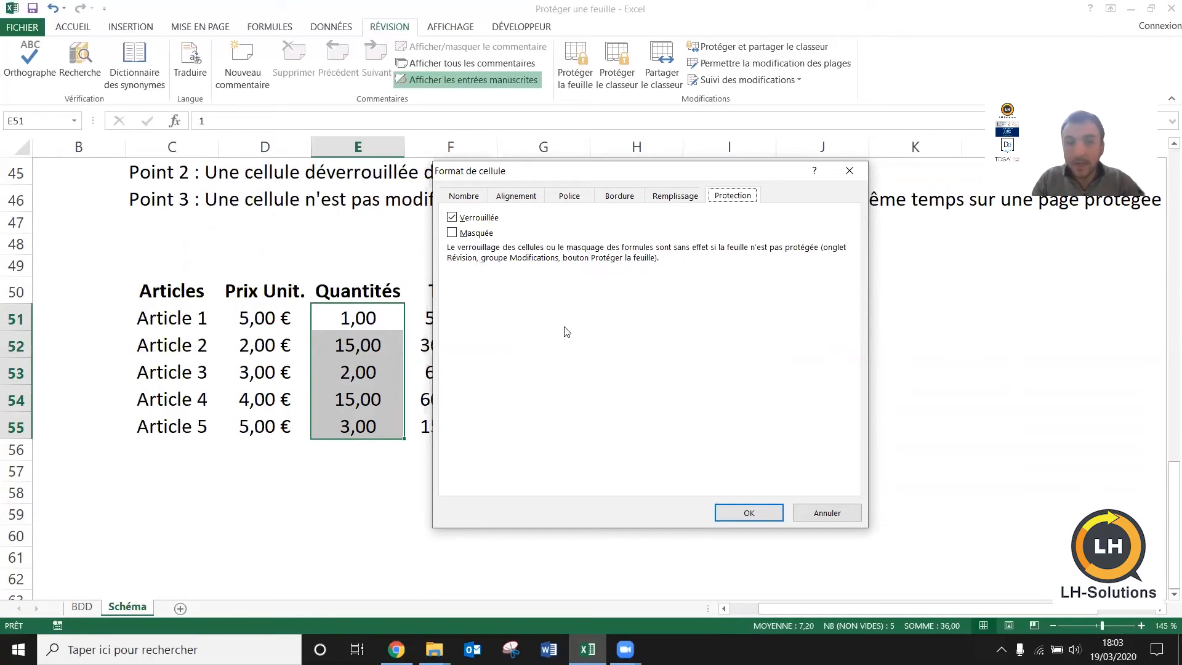
pyautogui.click(452, 217)
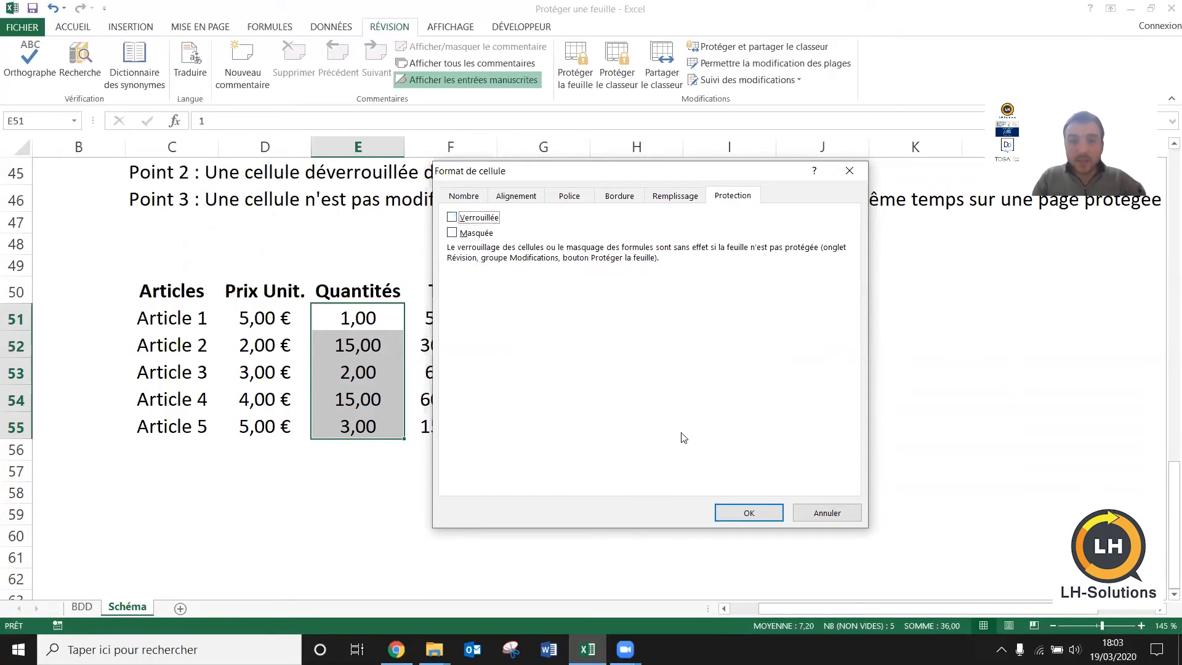
pyautogui.click(734, 509)
pyautogui.click(643, 446)
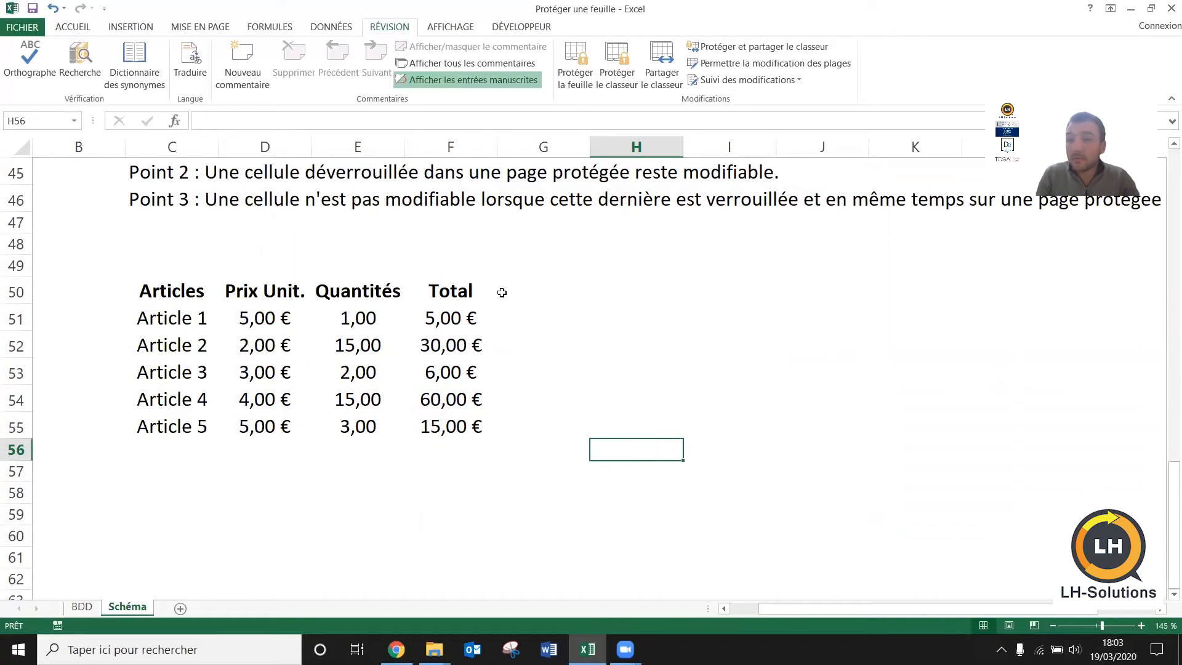
# Test opening total cell F51 and quantity cell E51 for editing on the unprotected sheet, cancelling both edits
pyautogui.doubleClick(455, 316)
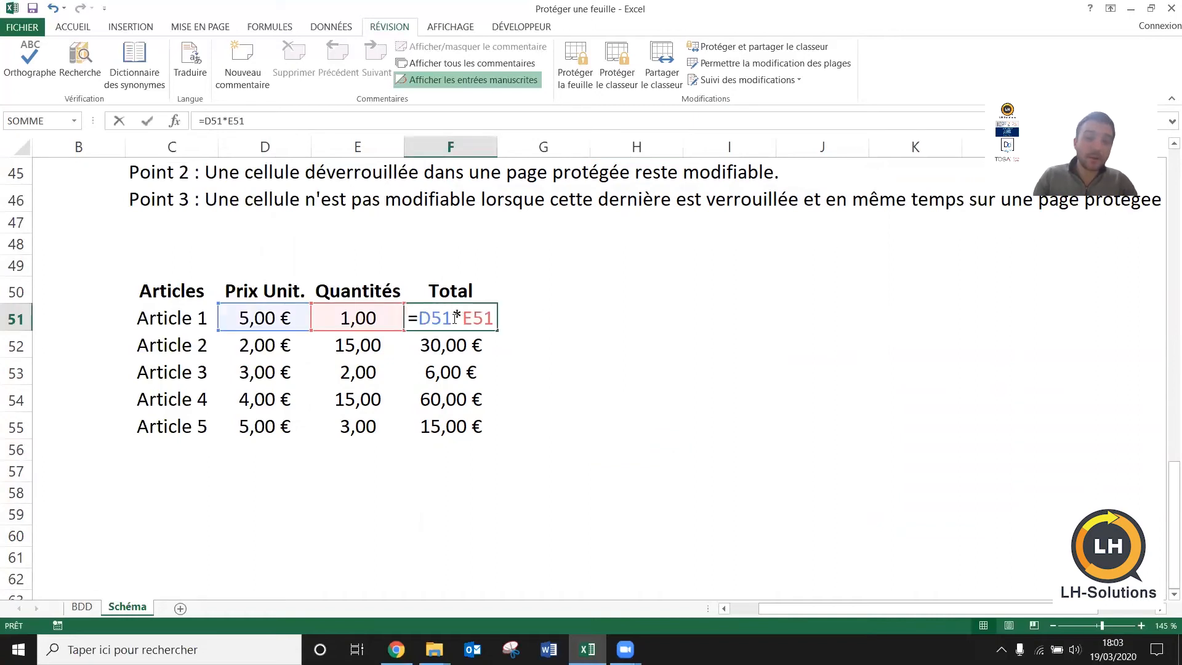
pyautogui.press('Escape')
pyautogui.doubleClick(360, 319)
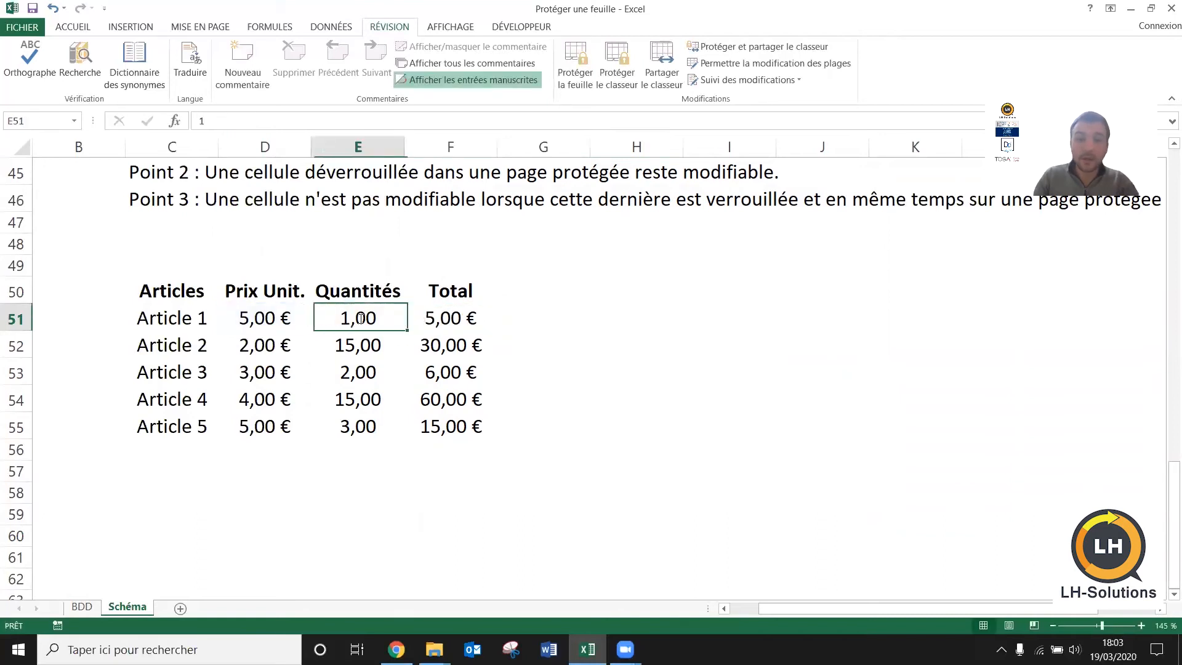
pyautogui.press('Escape')
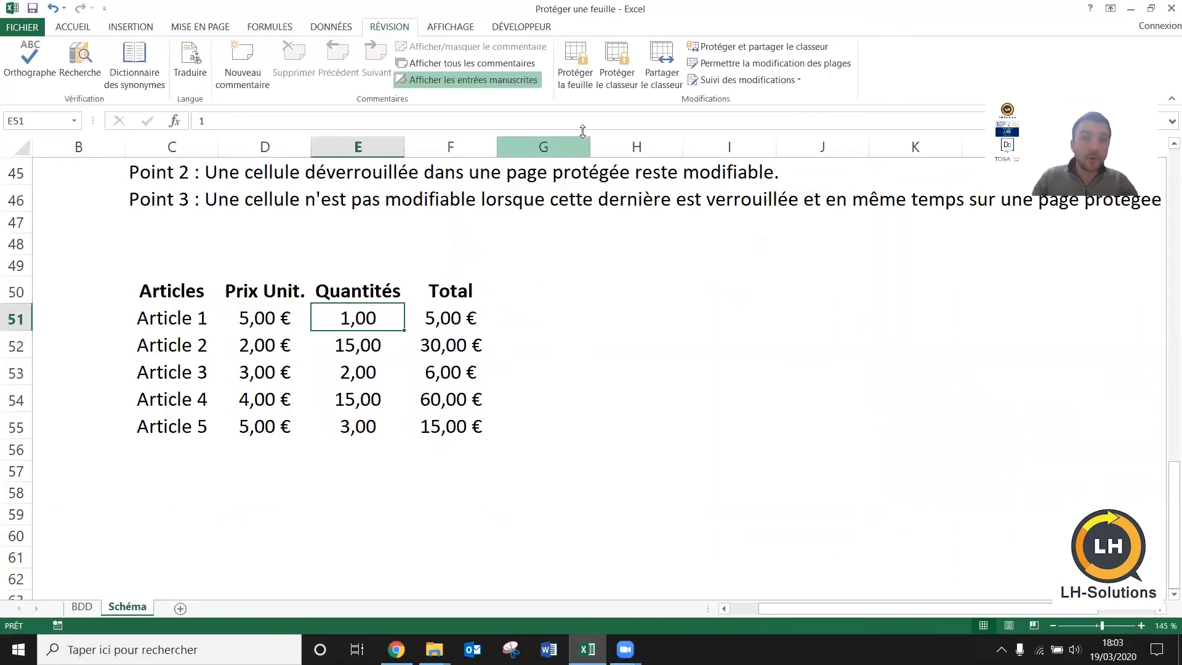
# Protect the Schéma sheet with the default permissions and no password, and try to edit Article 1's name, unit price and total
pyautogui.click(581, 80)
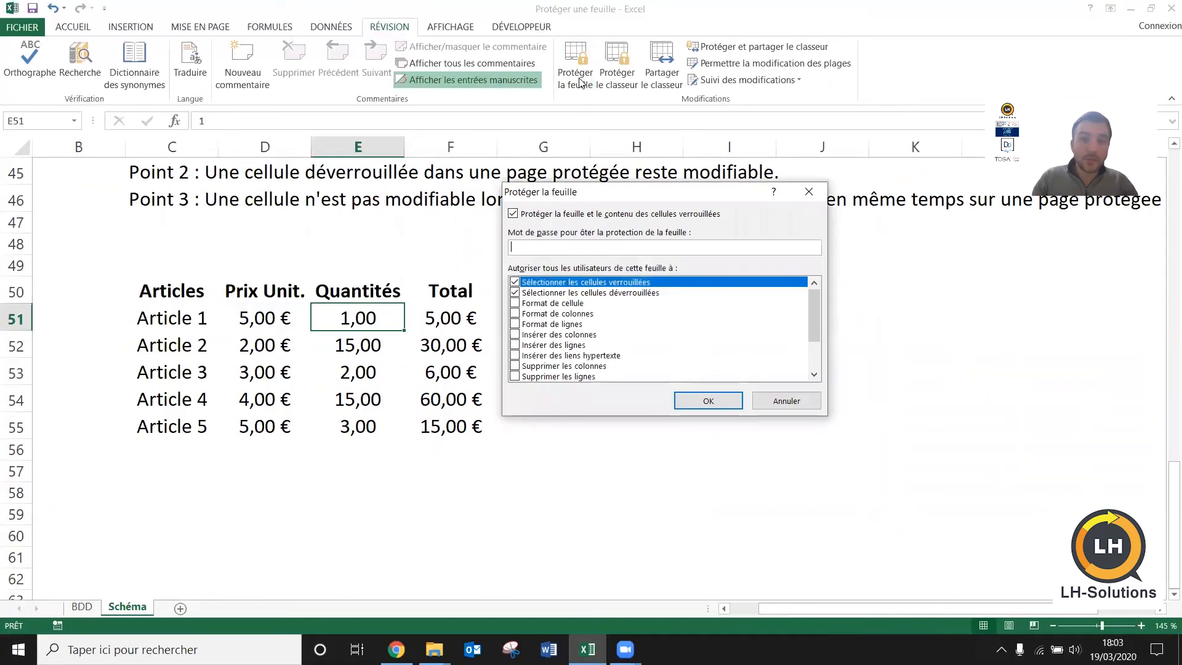
pyautogui.click(716, 406)
pyautogui.doubleClick(200, 319)
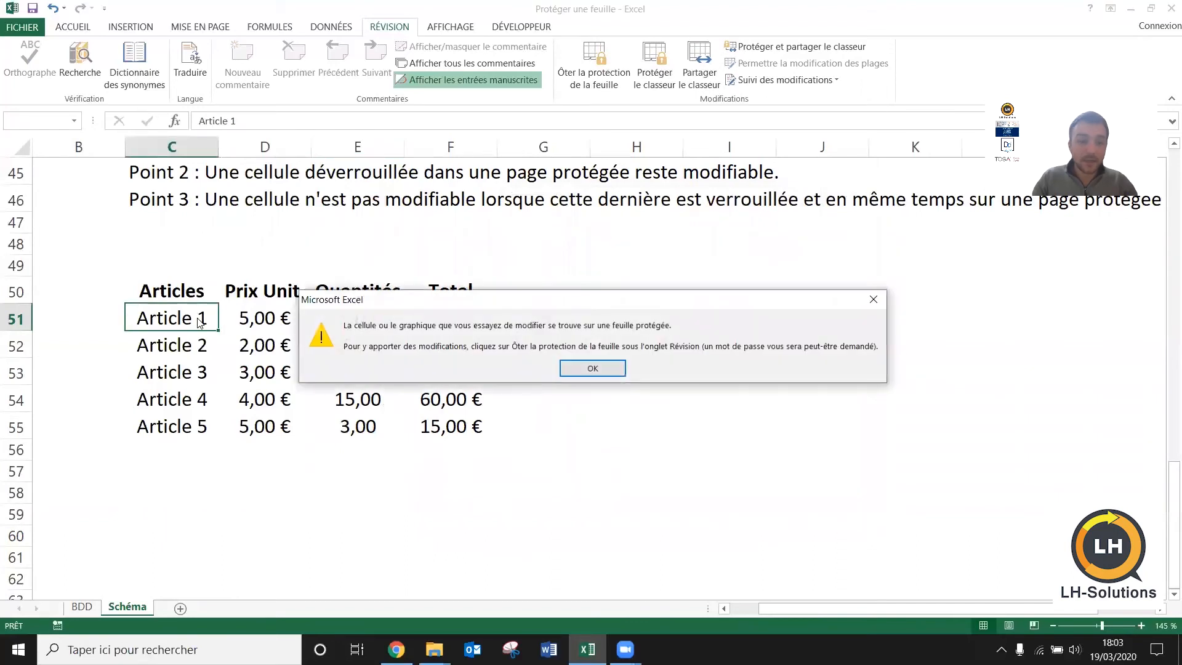
pyautogui.press('Return')
pyautogui.doubleClick(267, 318)
pyautogui.press('Return')
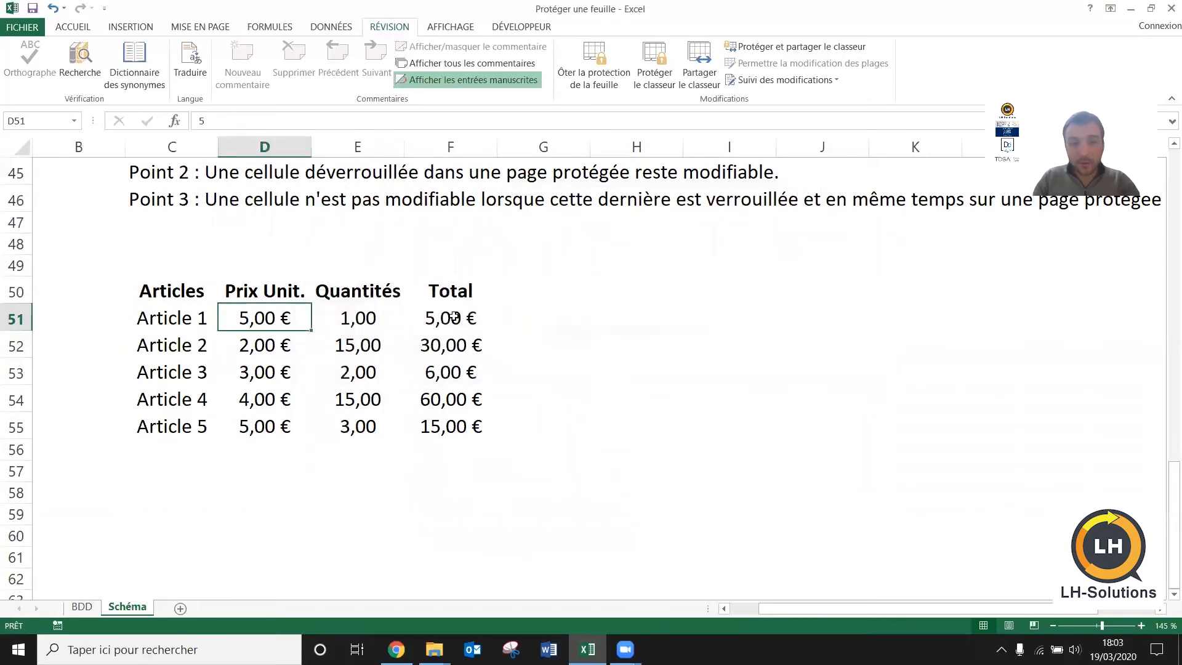
pyautogui.doubleClick(453, 318)
pyautogui.press('Return')
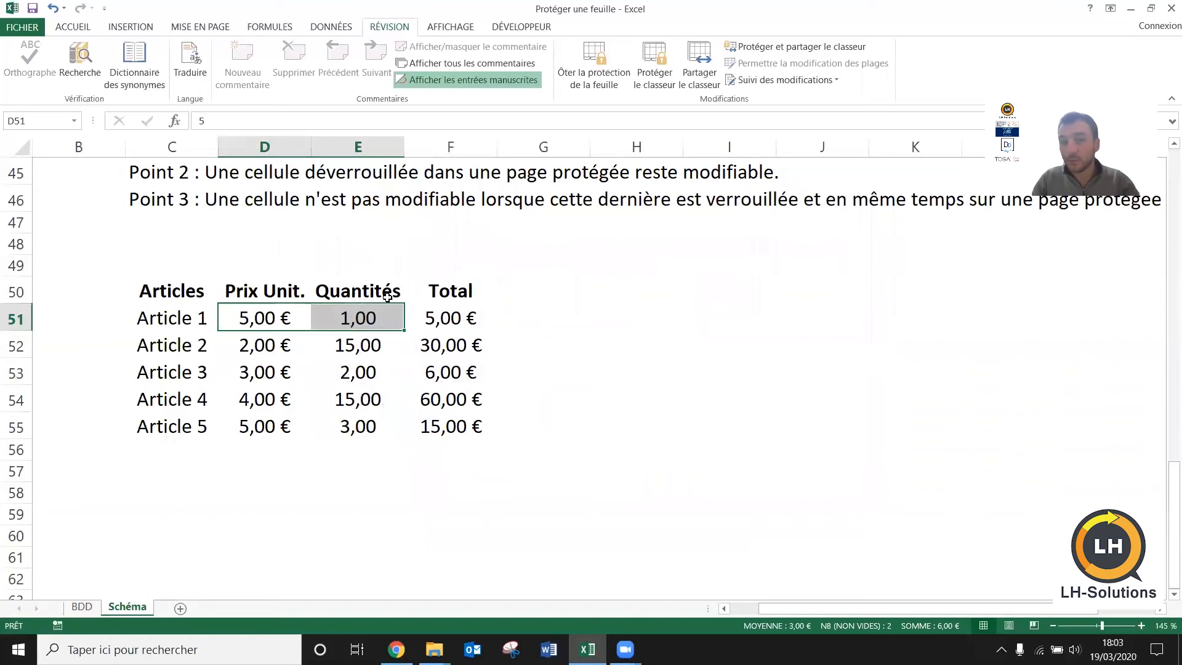
# Enter the quantities 15, 20, 10, 1 and 1 for Articles 1 to 5 in E51:E55
pyautogui.click(365, 313)
pyautogui.write('15')
pyautogui.press('Return')
pyautogui.write('20')
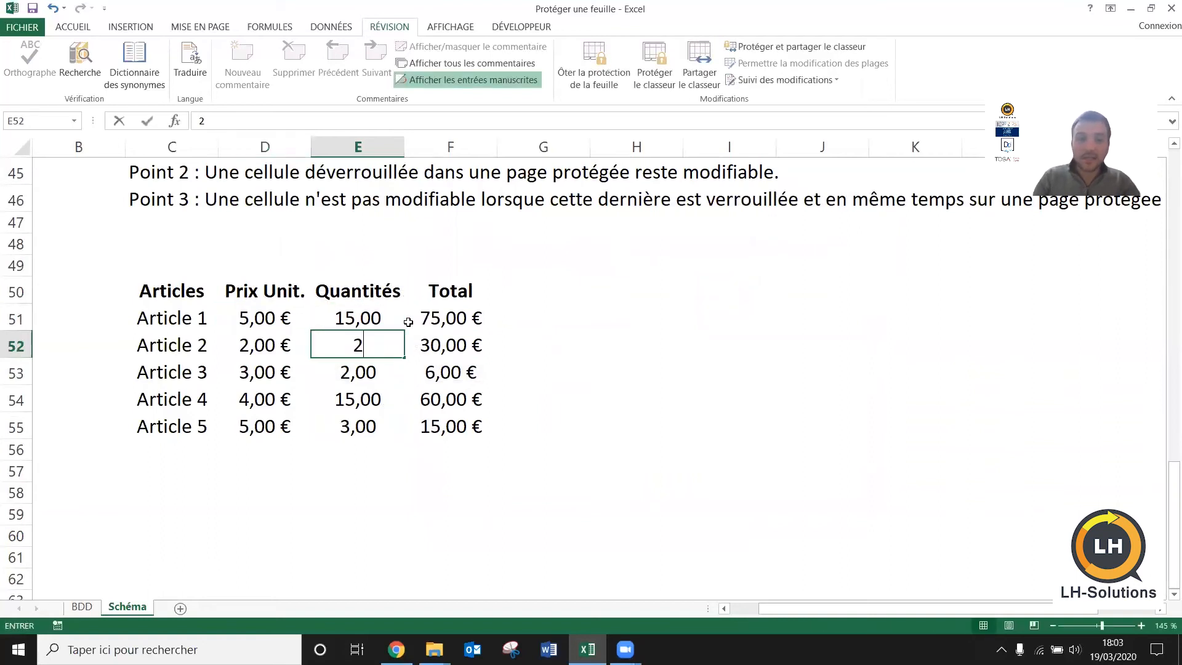
pyautogui.press('Return')
pyautogui.write('10')
pyautogui.press('Return')
pyautogui.write('1')
pyautogui.press('Return')
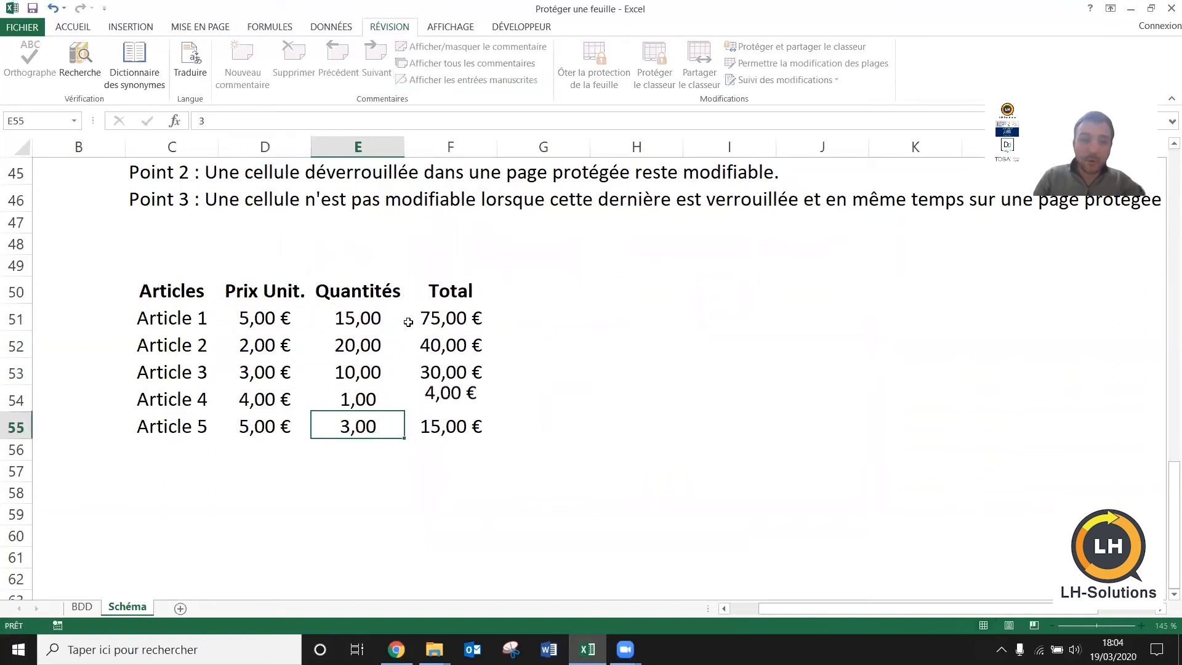
pyautogui.write('1')
pyautogui.press('Return')
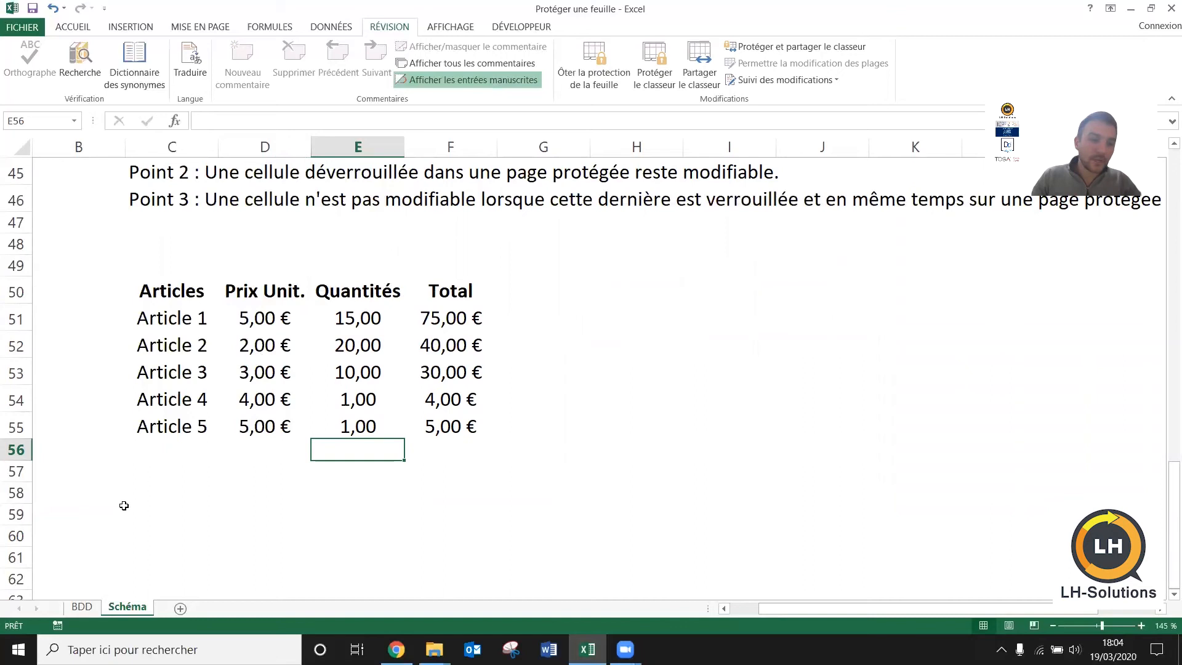
# On the BDD sheet, highlight the formula range G2:H20 and the empty entry area A12:E23
pyautogui.click(81, 607)
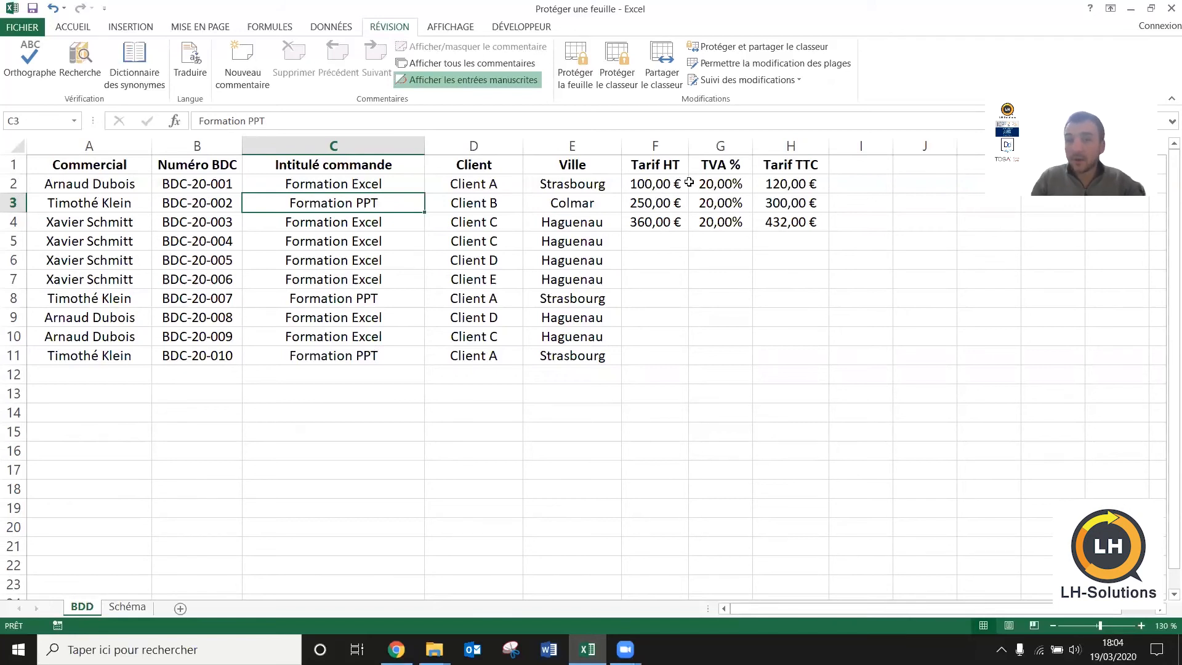
pyautogui.moveTo(713, 184); pyautogui.dragTo(689, 533)
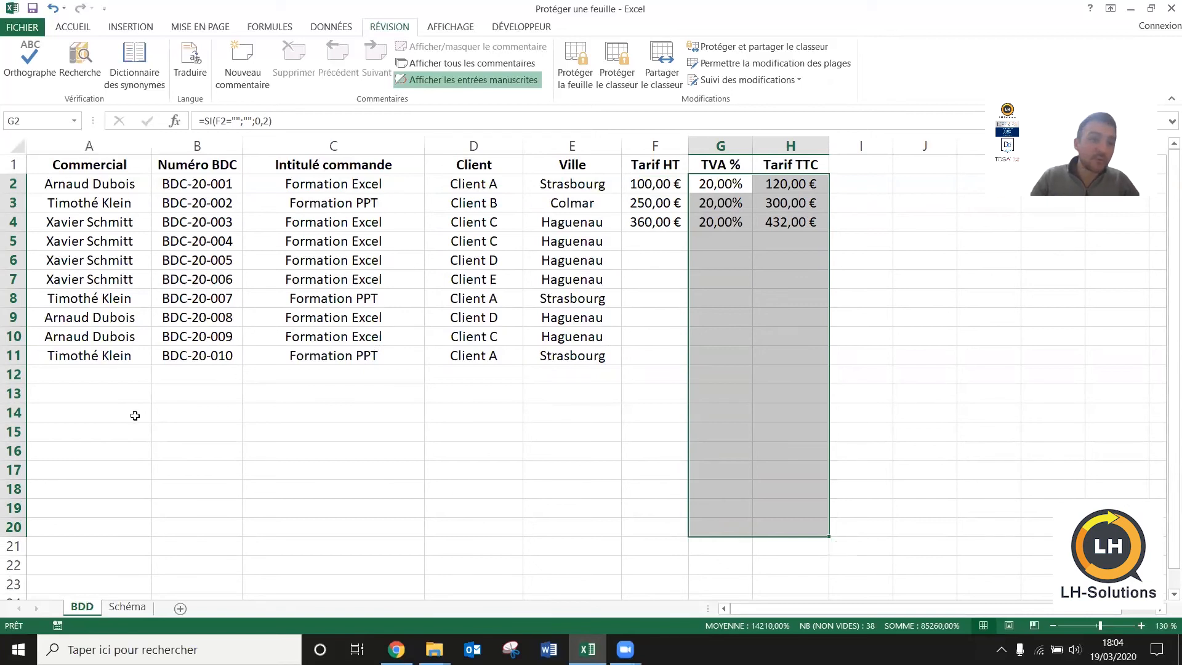
pyautogui.moveTo(124, 373); pyautogui.dragTo(560, 578)
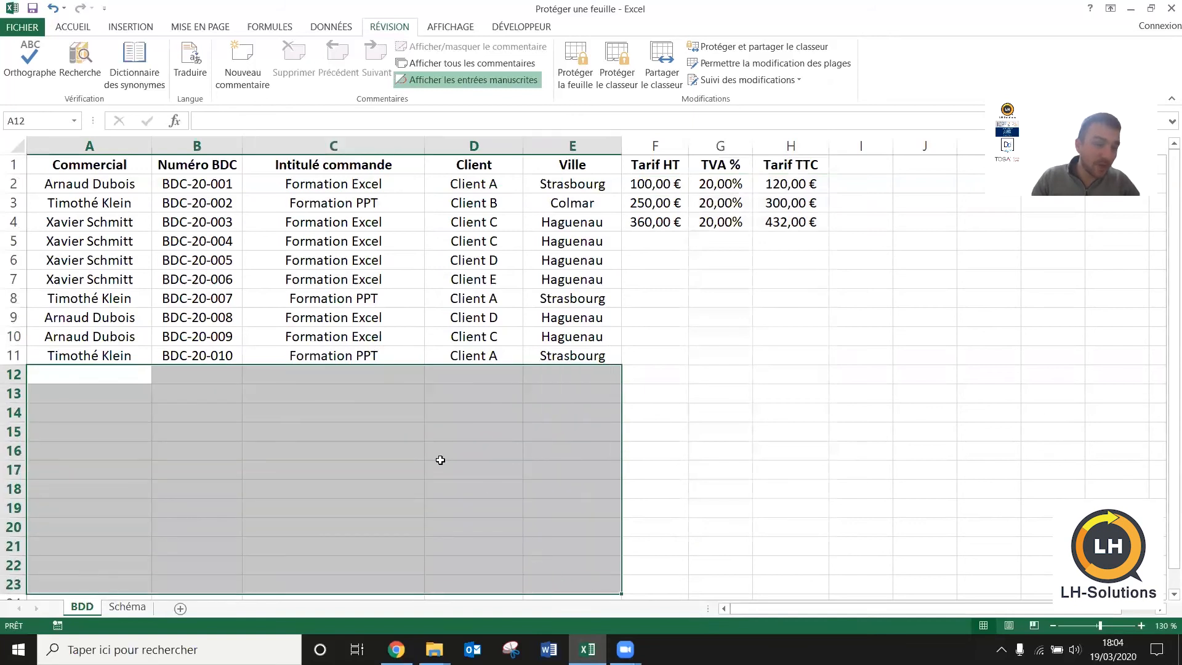
pyautogui.click(302, 312)
# Unlock columns A to F of the BDD sheet by clearing their Verrouillée protection option
pyautogui.click(134, 149)
pyautogui.moveTo(133, 148); pyautogui.dragTo(651, 154)
pyautogui.rightClick(461, 260)
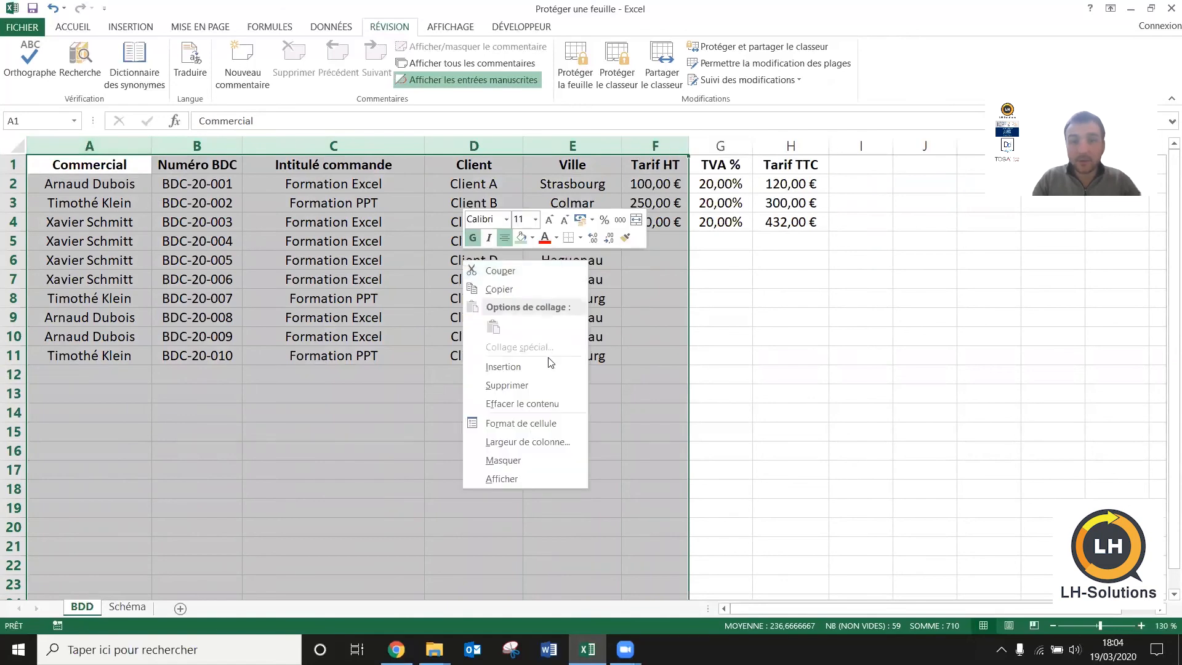
pyautogui.click(531, 422)
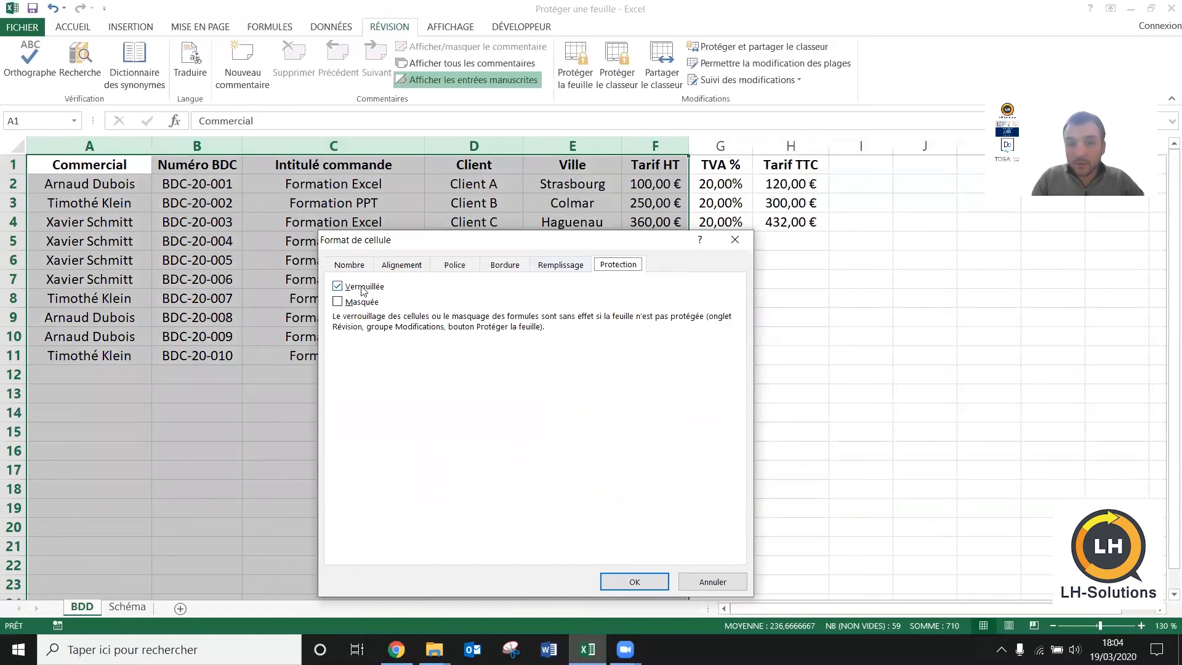
pyautogui.click(338, 286)
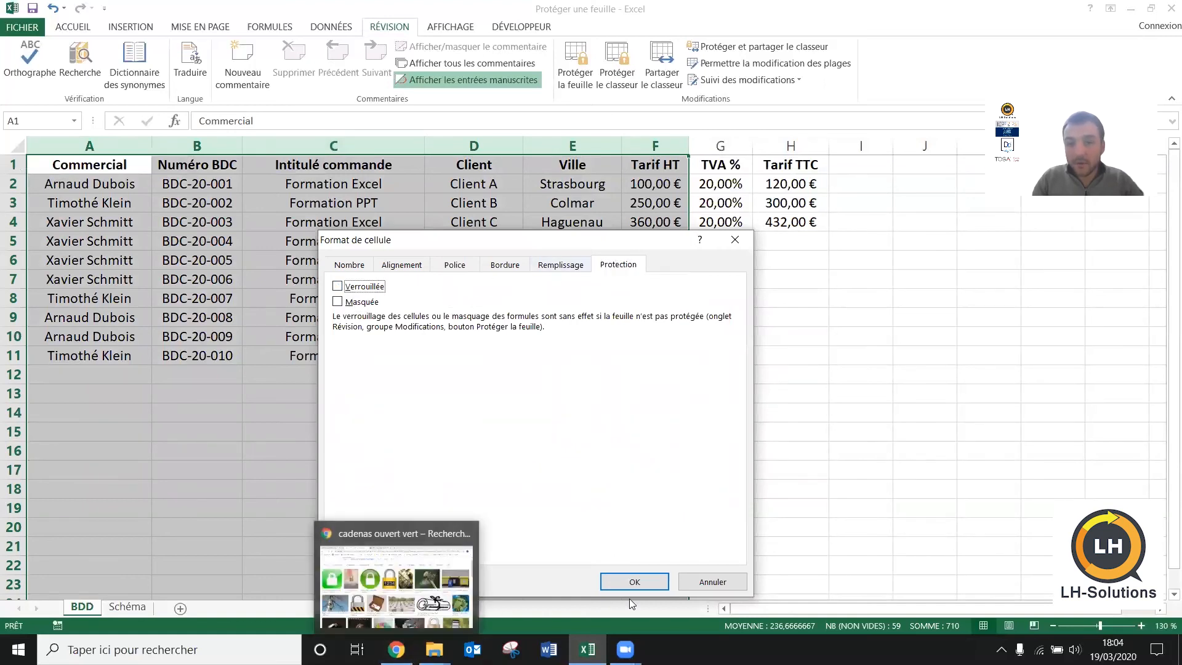
pyautogui.click(629, 580)
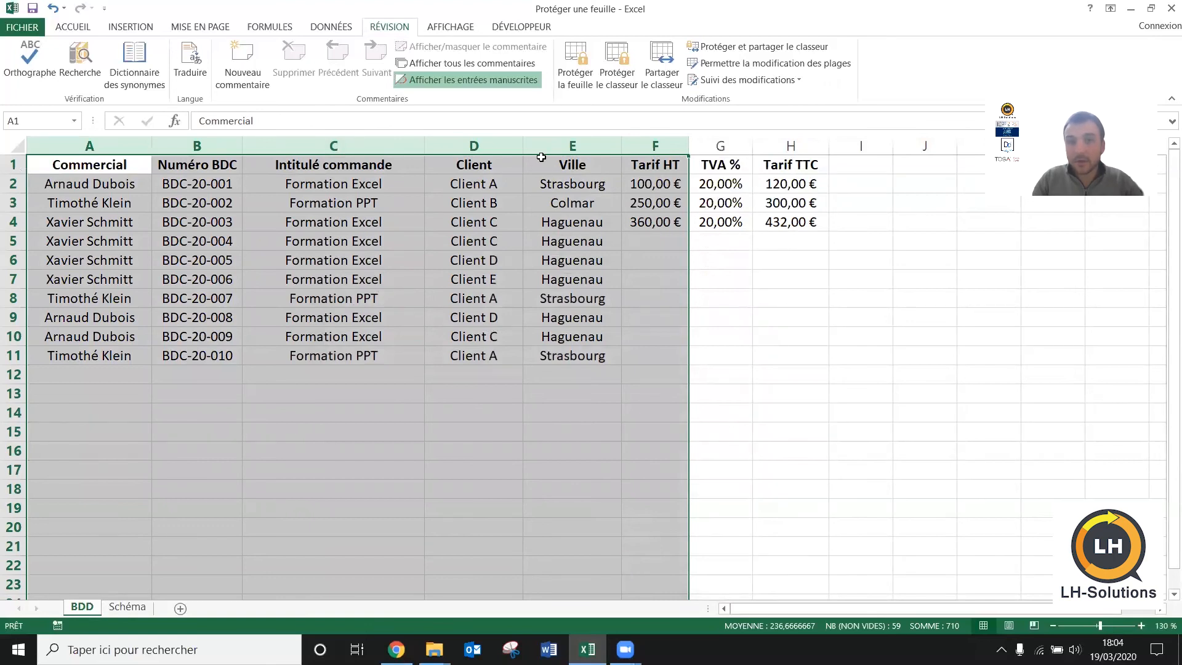
# Protect the BDD sheet with the default permissions and no password
pyautogui.click(572, 86)
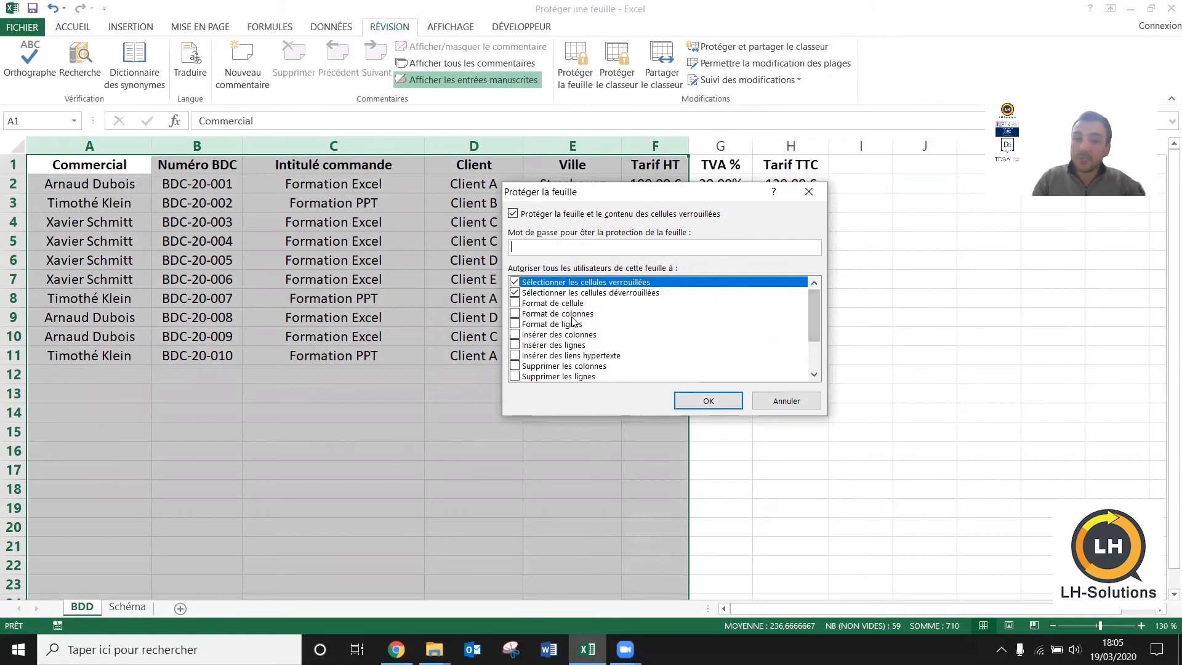
pyautogui.moveTo(814, 320)
pyautogui.mouseDown()
pyautogui.moveTo(815, 357)
pyautogui.moveTo(810, 302)
pyautogui.moveTo(812, 316)
pyautogui.mouseUp()
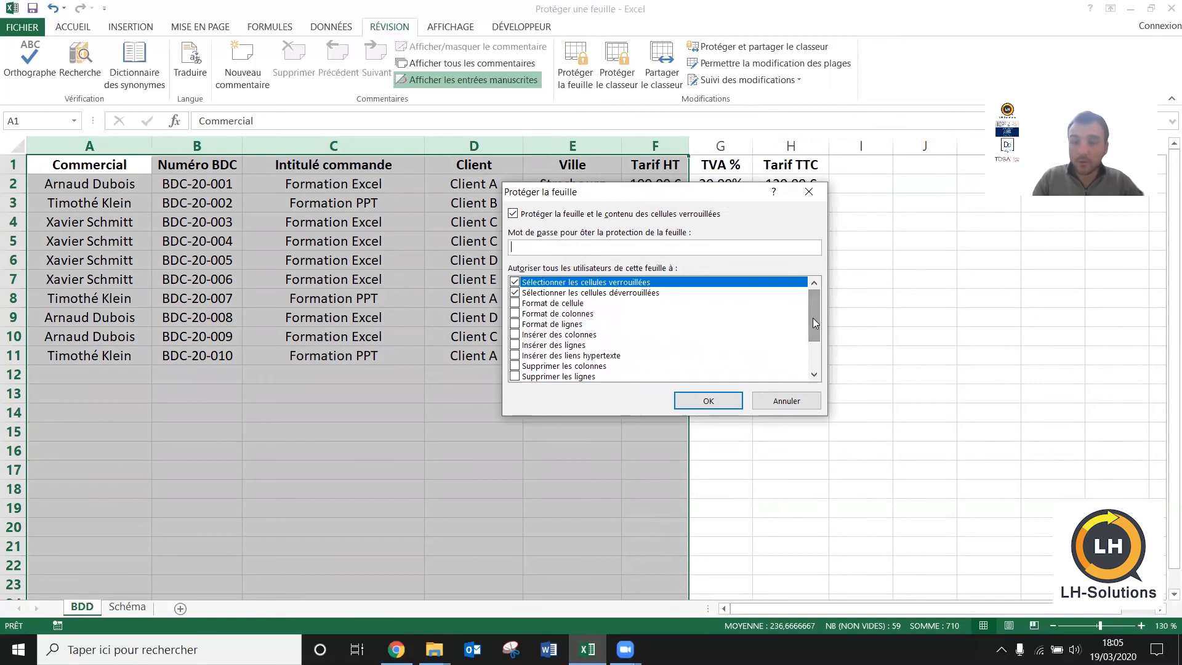
pyautogui.click(729, 406)
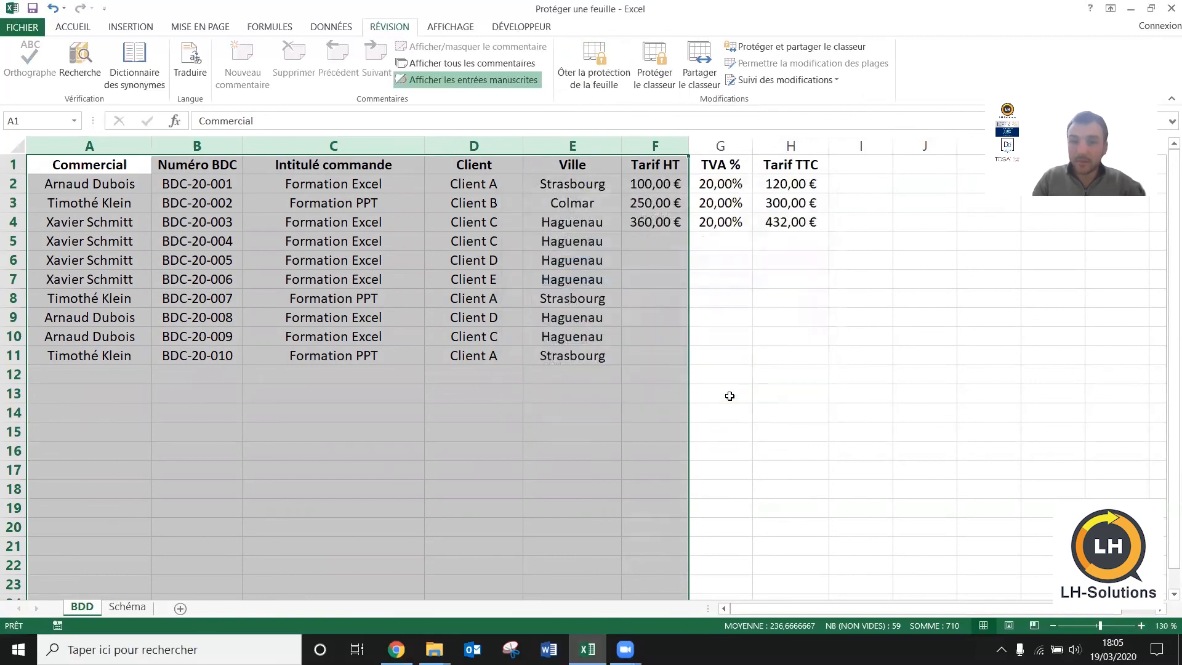
# Test opening client cell D5 and empty cell C12 for editing on the protected BDD sheet, without changing their content
pyautogui.click(732, 276)
pyautogui.doubleClick(495, 241)
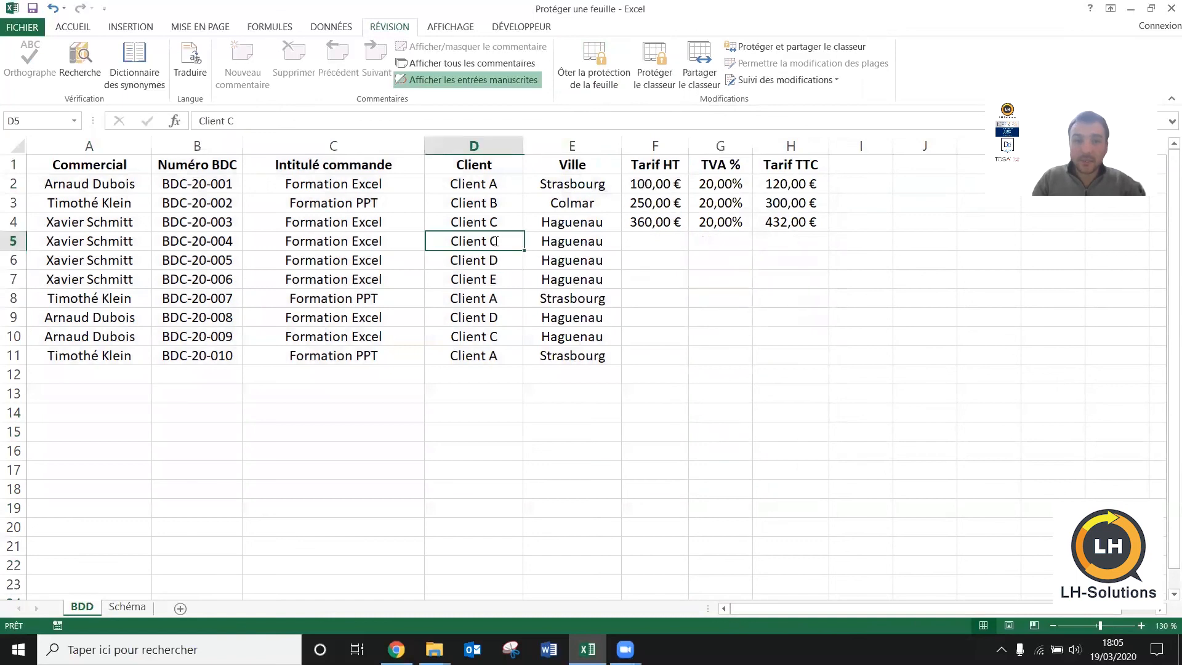
pyautogui.click(385, 240)
pyautogui.click(385, 371)
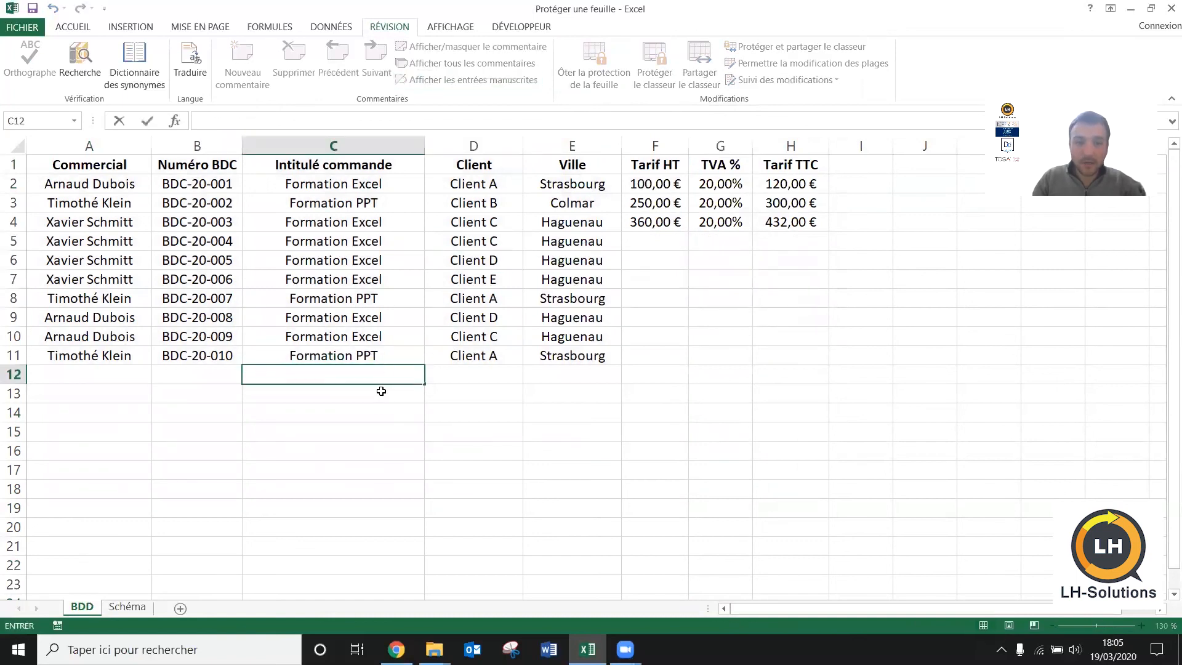
pyautogui.click(778, 371)
# Enter a Tarif HT of 500 in F6 and F7 for orders BDC-20-005 and BDC-20-006
pyautogui.click(674, 253)
pyautogui.write('500')
pyautogui.press('Return')
pyautogui.write('500')
pyautogui.press('Return')
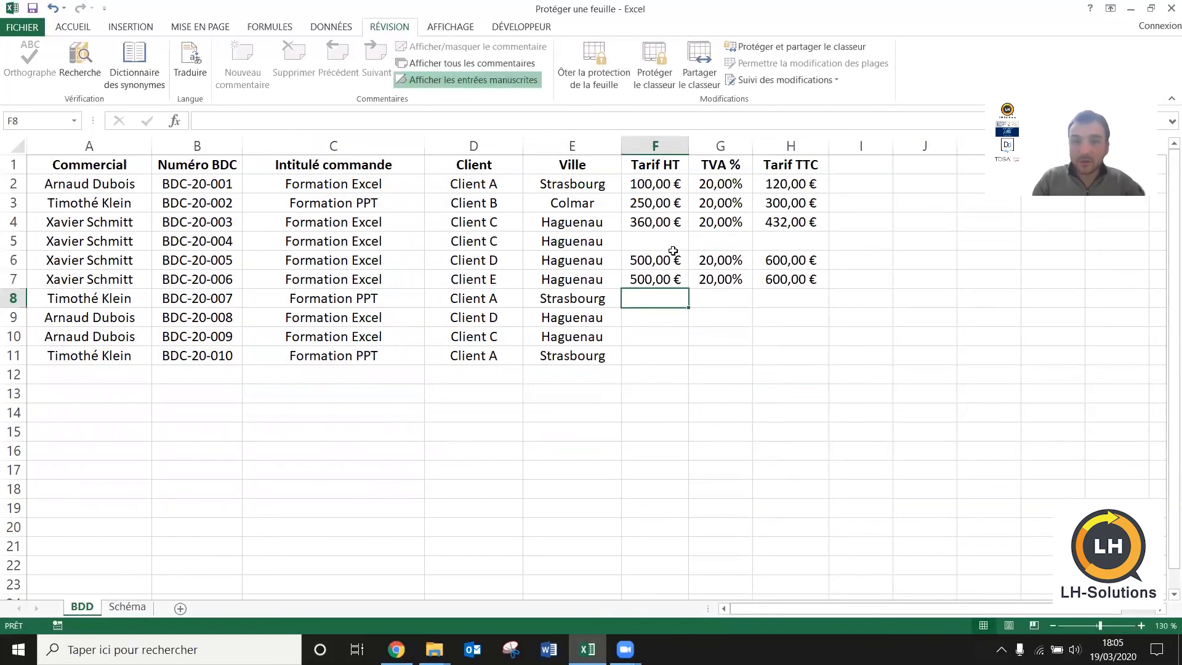
# Try to edit the locked TVA % and Tarif TTC cells of order BDC-20-005 in row 6
pyautogui.doubleClick(729, 261)
pyautogui.click(613, 368)
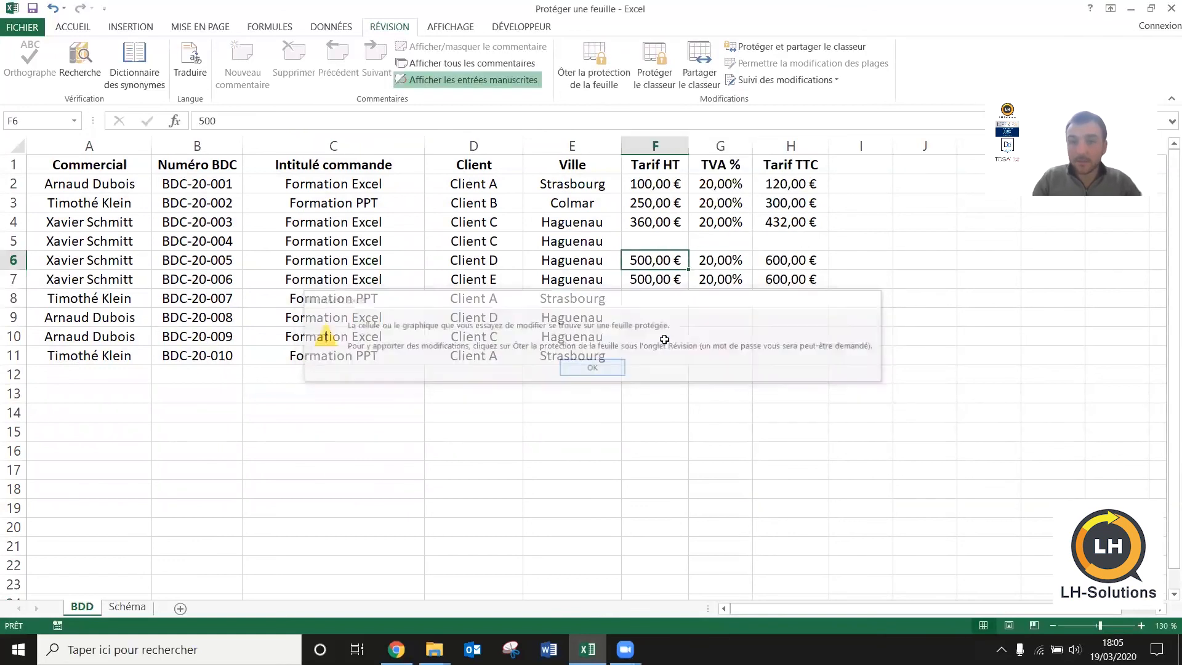
pyautogui.doubleClick(774, 261)
pyautogui.click(567, 368)
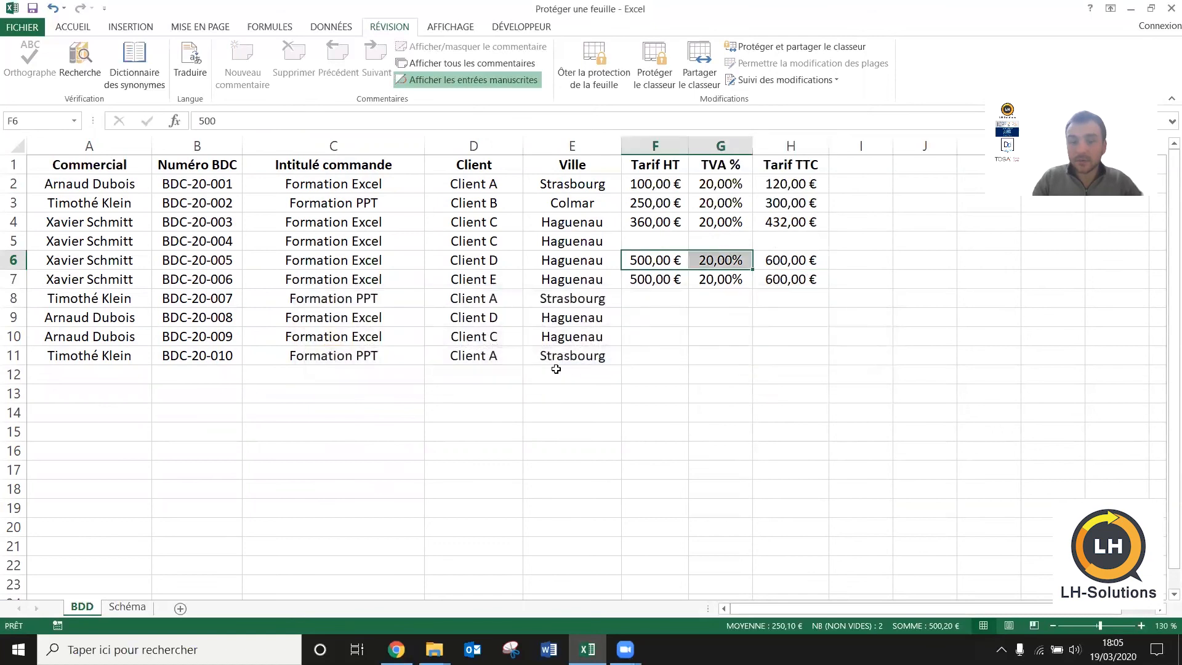